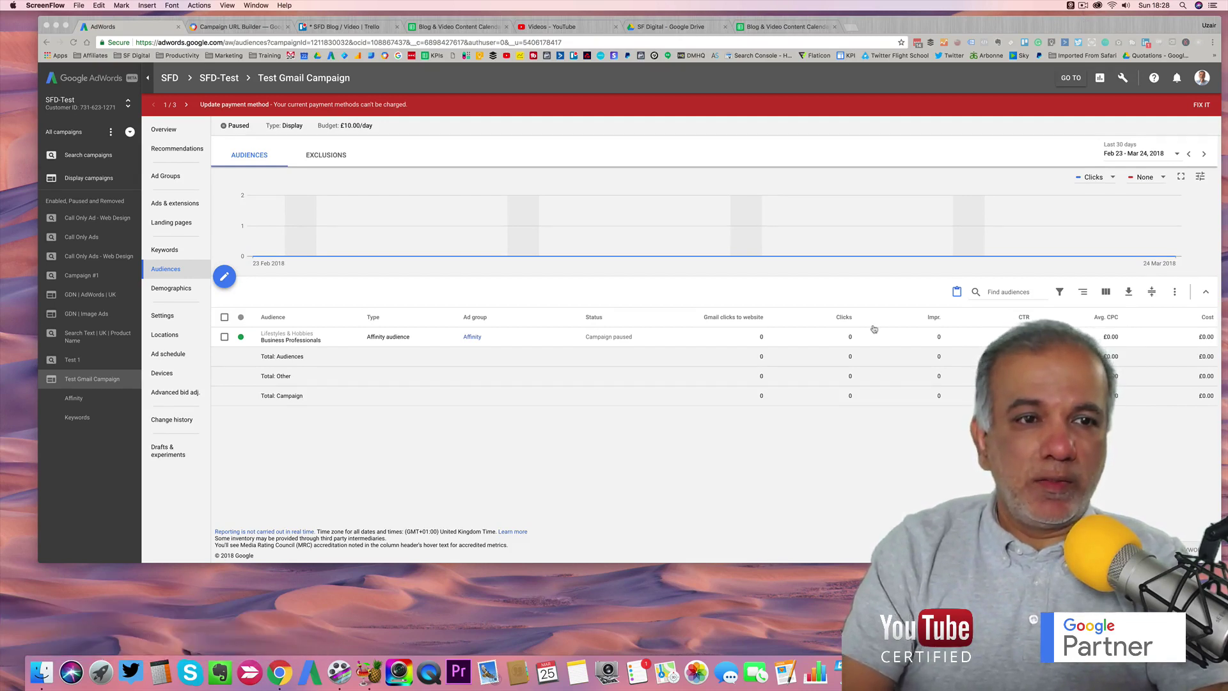
- Select the Affinity ad group in Test Gmail Campaign and copy it via Edit > Copy
{"action": "left_click", "coordinate": [164, 181]}
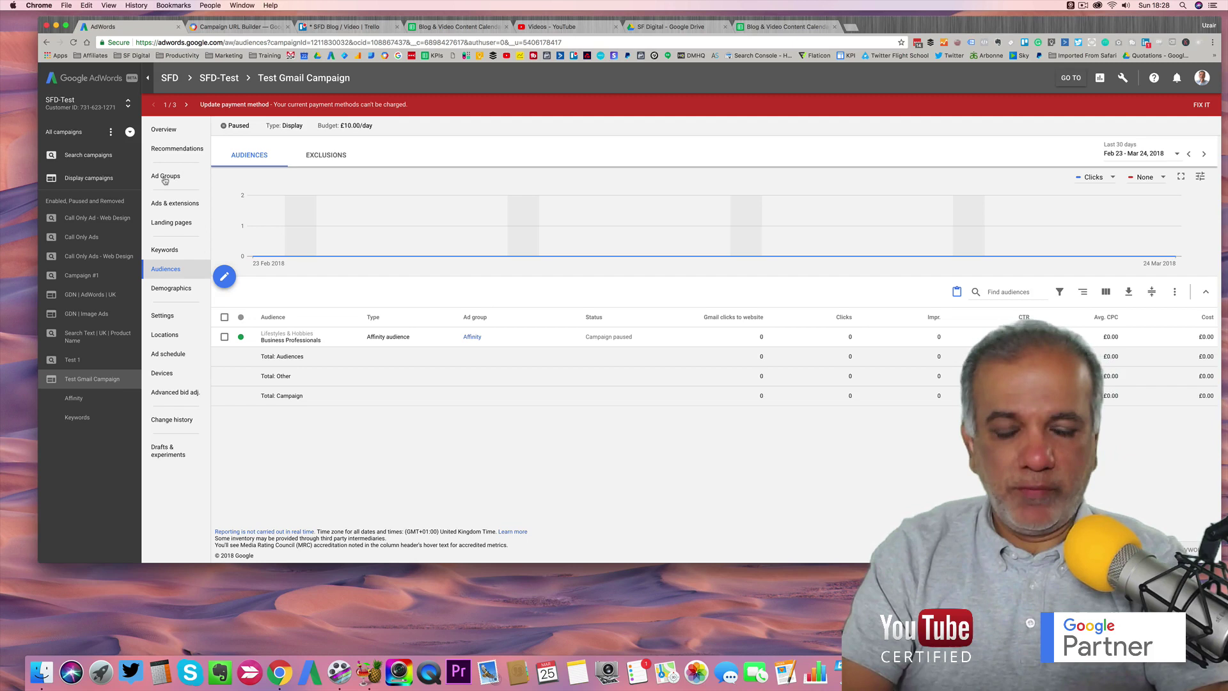
{"action": "left_click", "coordinate": [164, 179]}
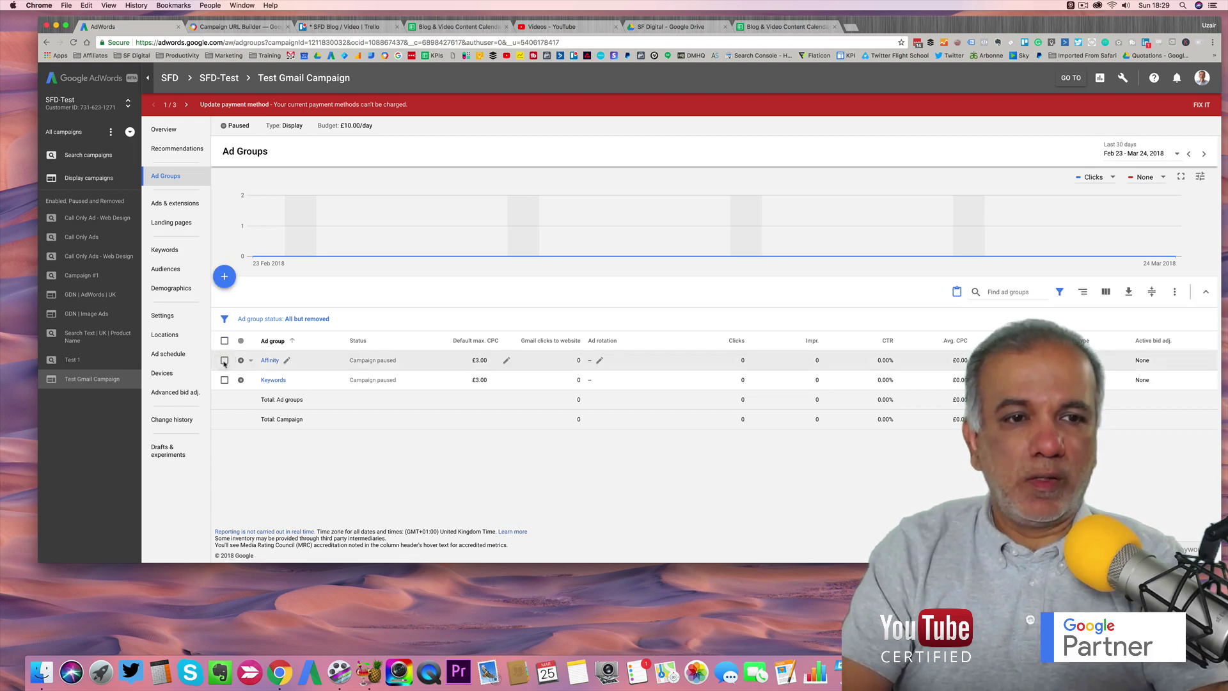
{"action": "left_click", "coordinate": [225, 361]}
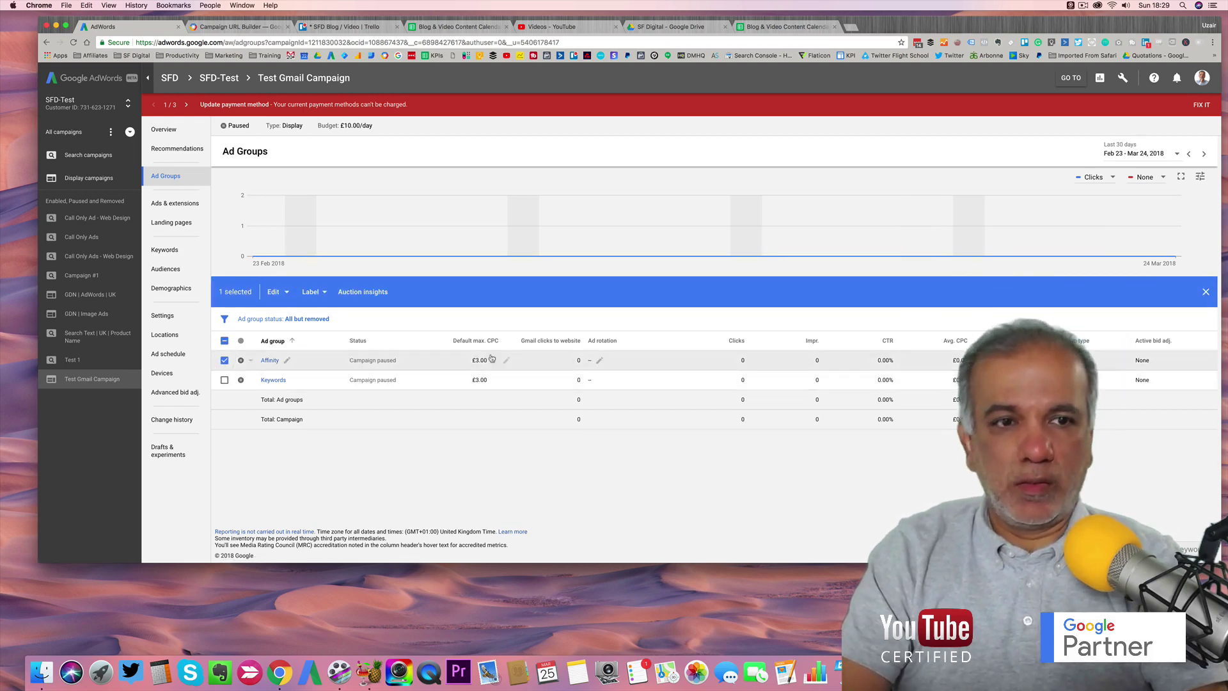
{"action": "left_click", "coordinate": [276, 293]}
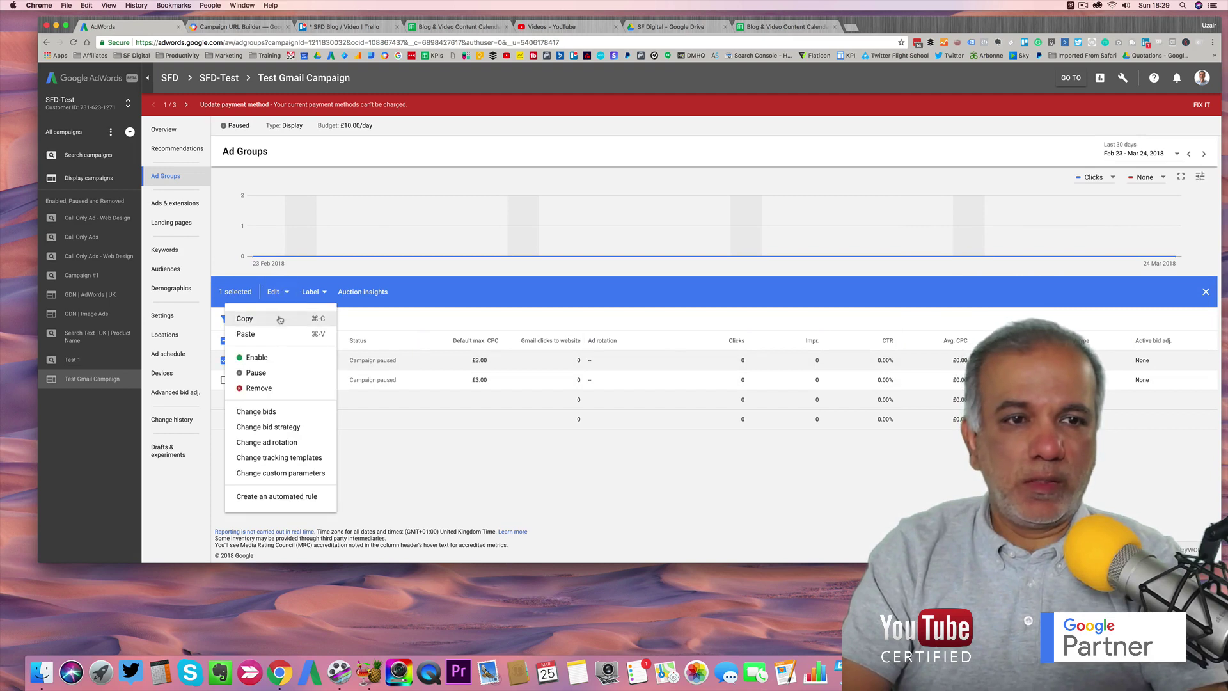
{"action": "left_click", "coordinate": [246, 318]}
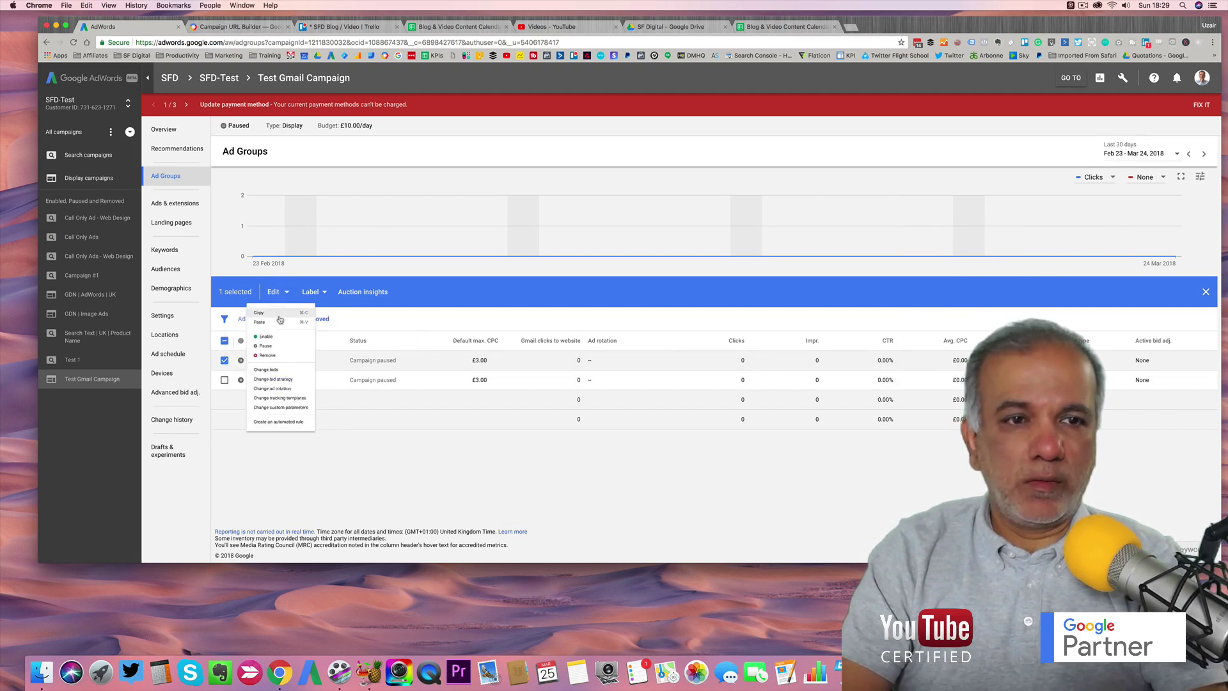
{"action": "left_click", "coordinate": [1206, 294]}
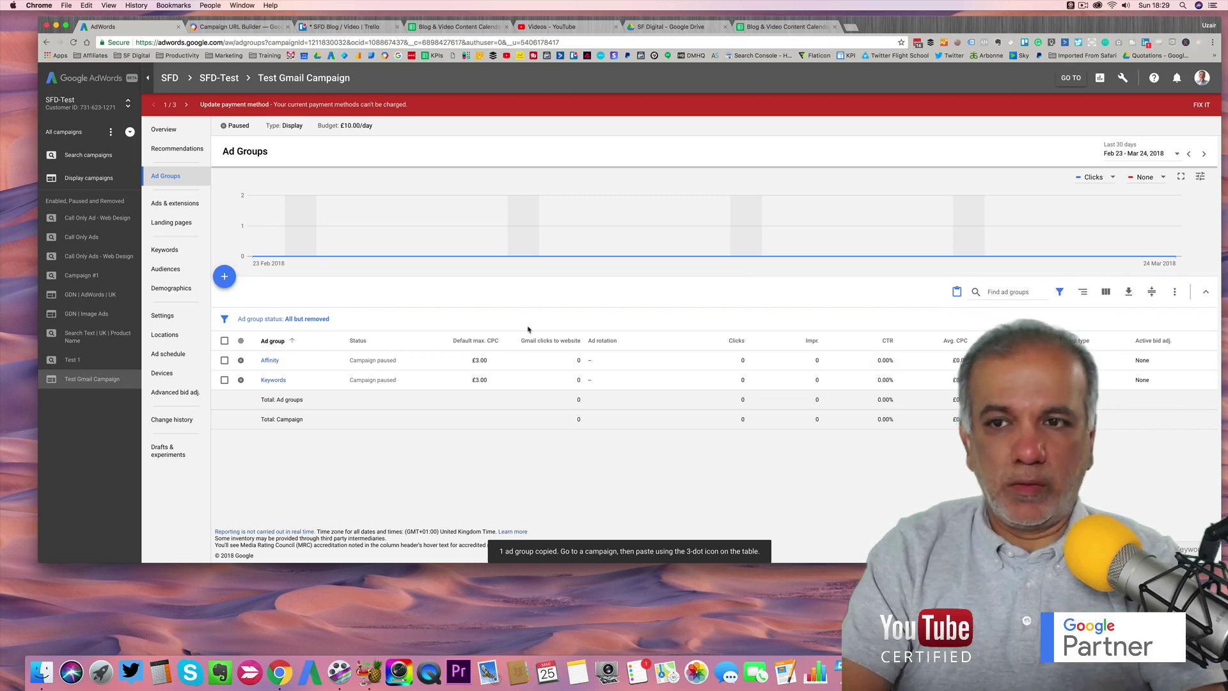
- Paste the copied ad group into the campaign and rename Affinity #2 to In Market
{"action": "key", "text": "super+v"}
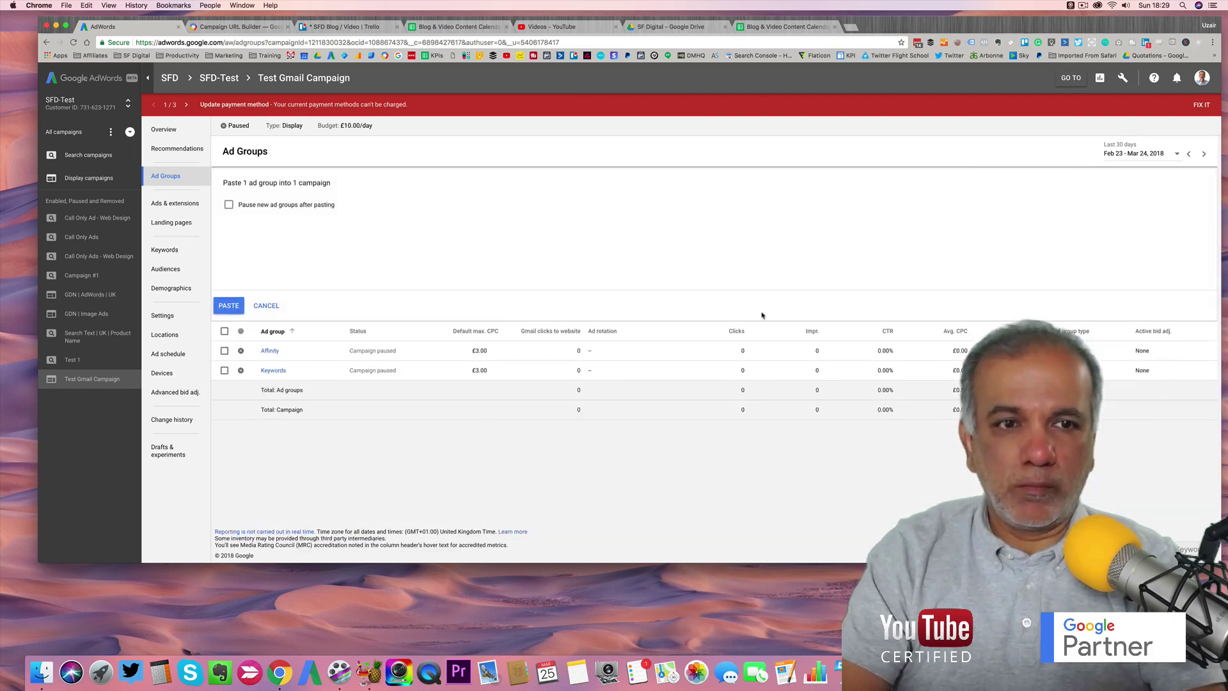
{"action": "left_click", "coordinate": [229, 306]}
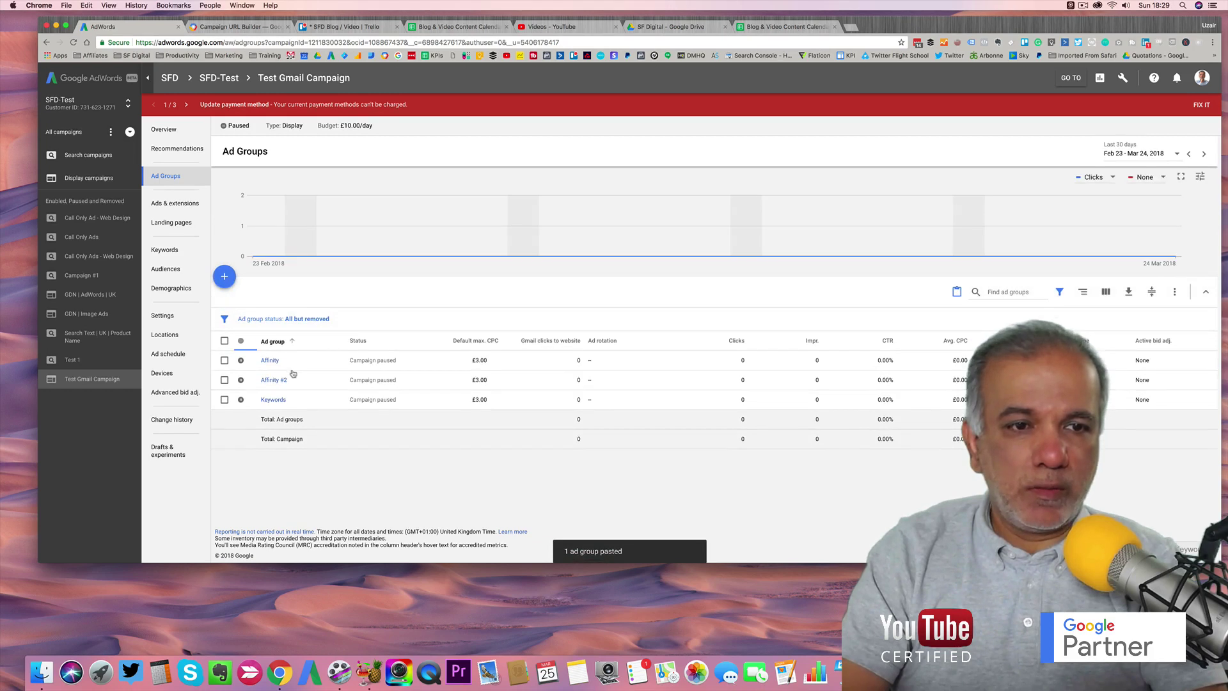
{"action": "left_click", "coordinate": [292, 381]}
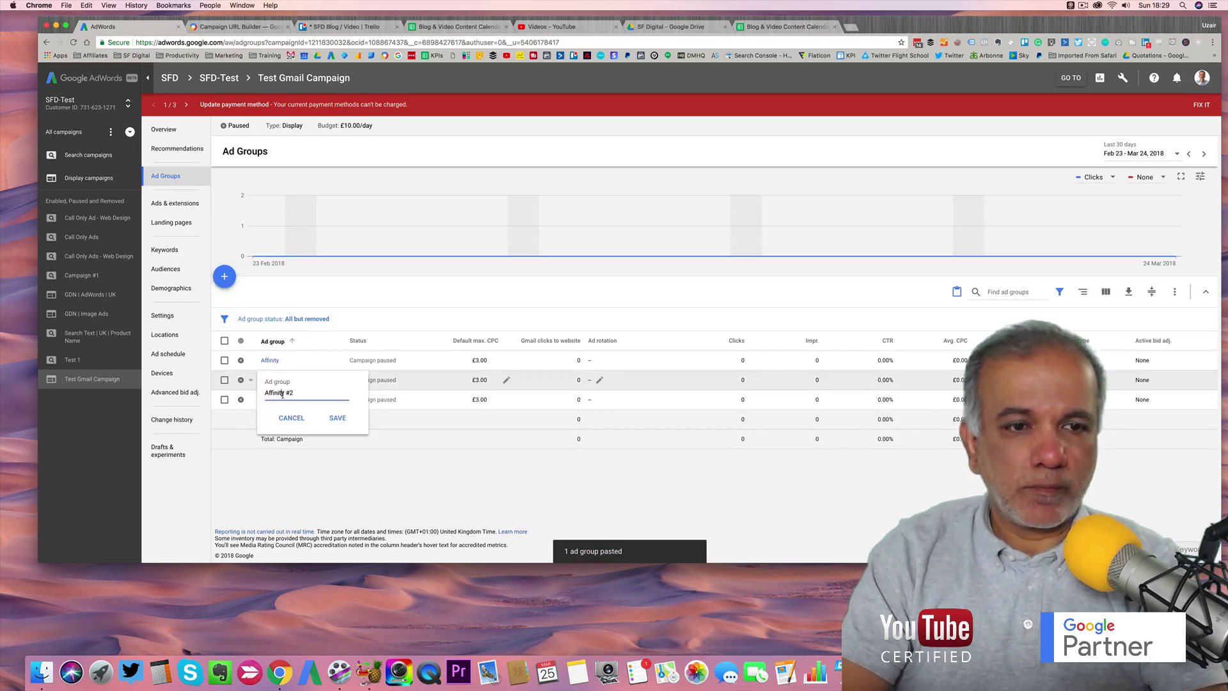
{"action": "triple_click", "coordinate": [282, 392]}
{"action": "type", "text": "In Market"}
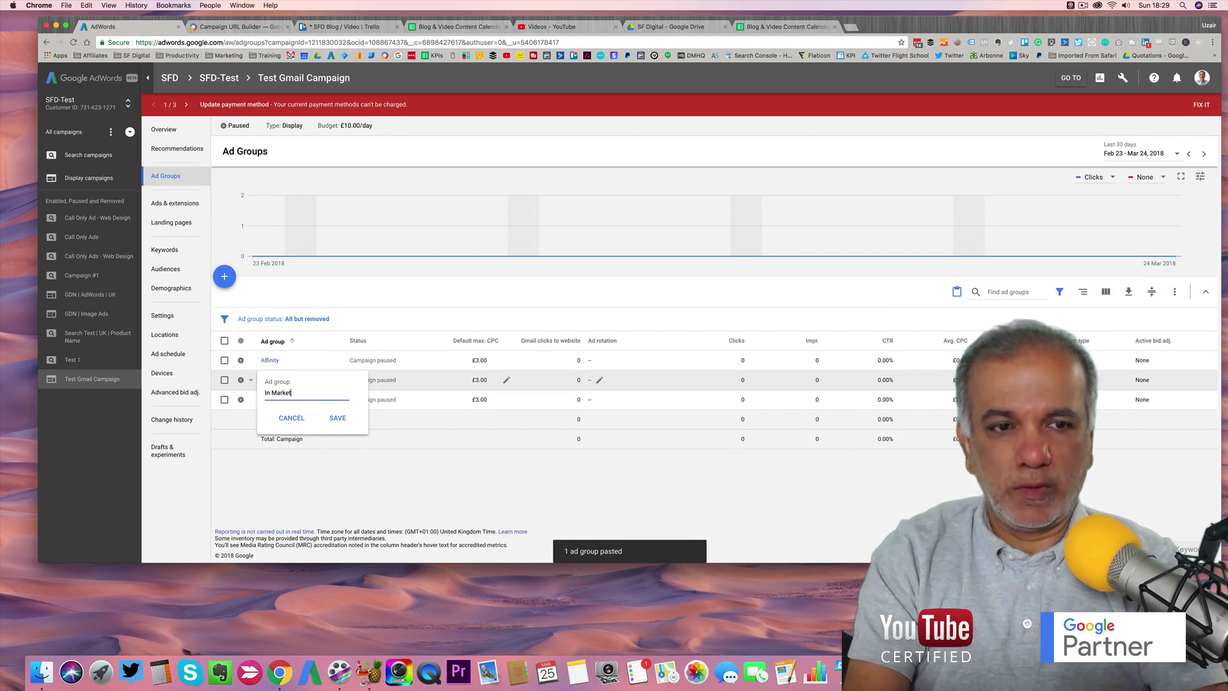
{"action": "key", "text": "Return"}
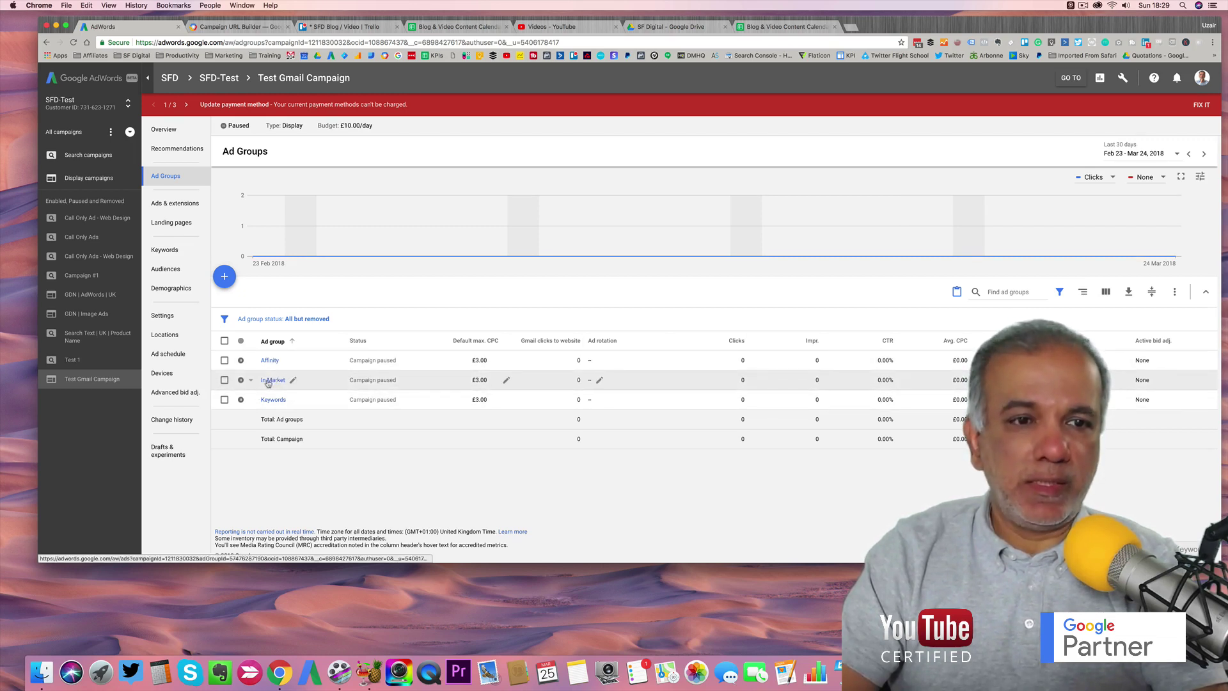
- Show the In Market ad group's audiences list
{"action": "left_click", "coordinate": [268, 382]}
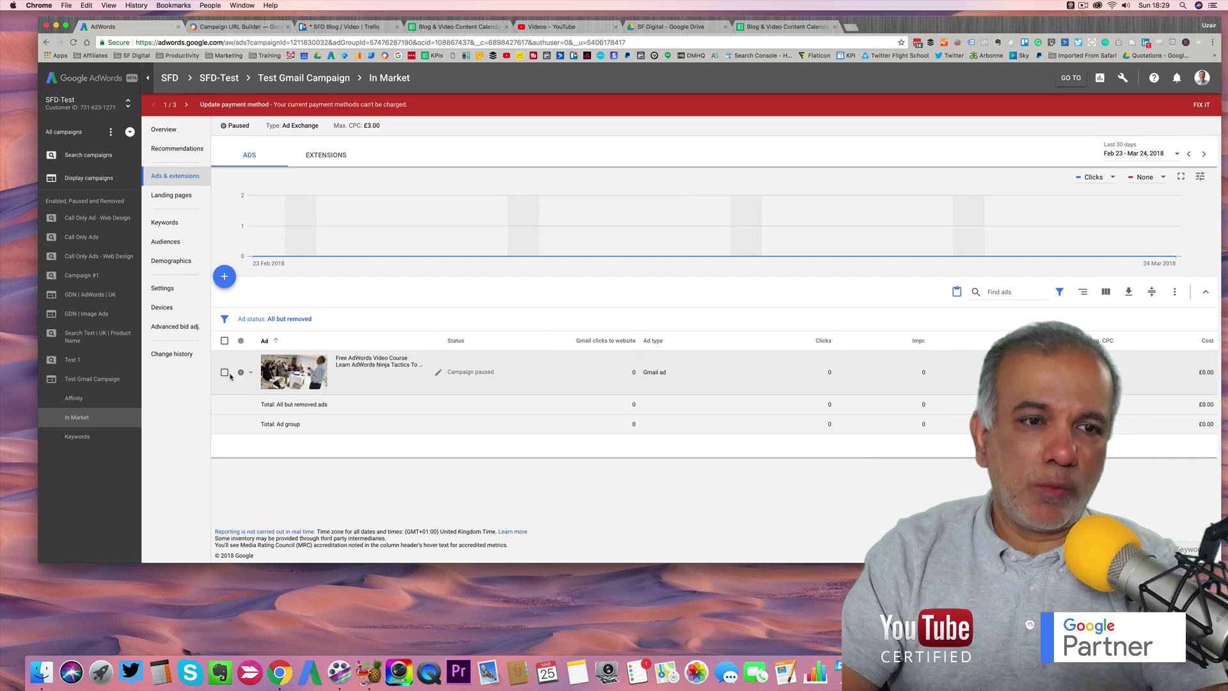
{"action": "mouse_move", "coordinate": [461, 371]}
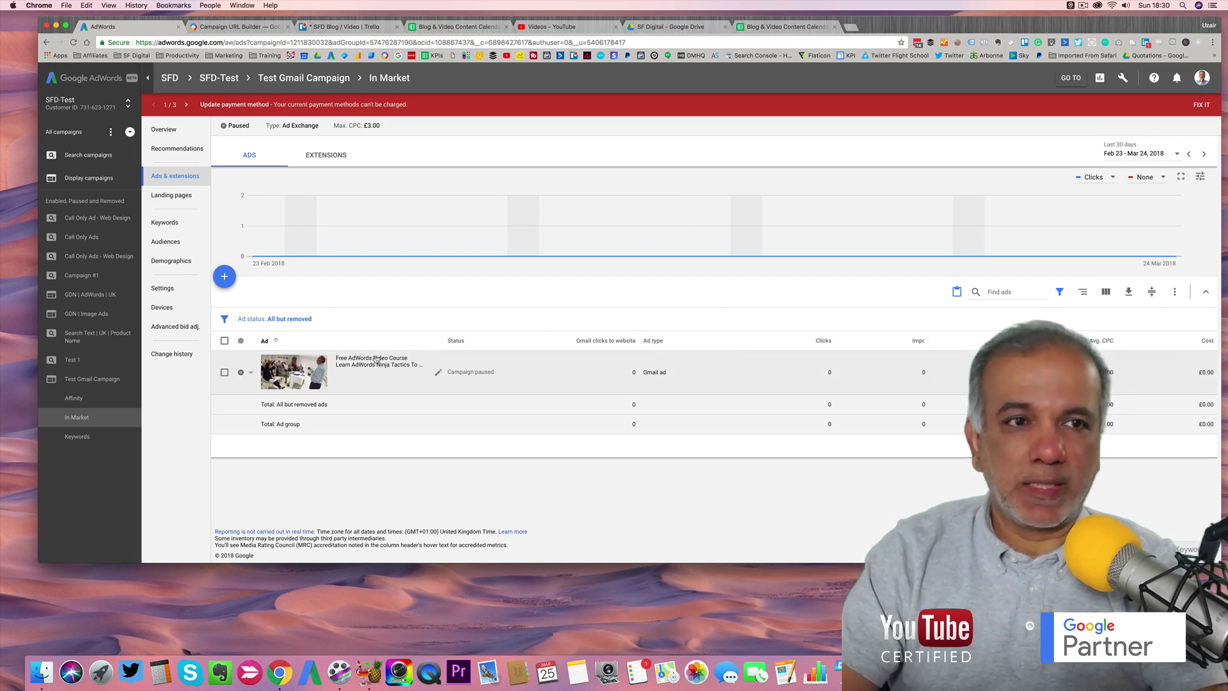
{"action": "left_click", "coordinate": [78, 421]}
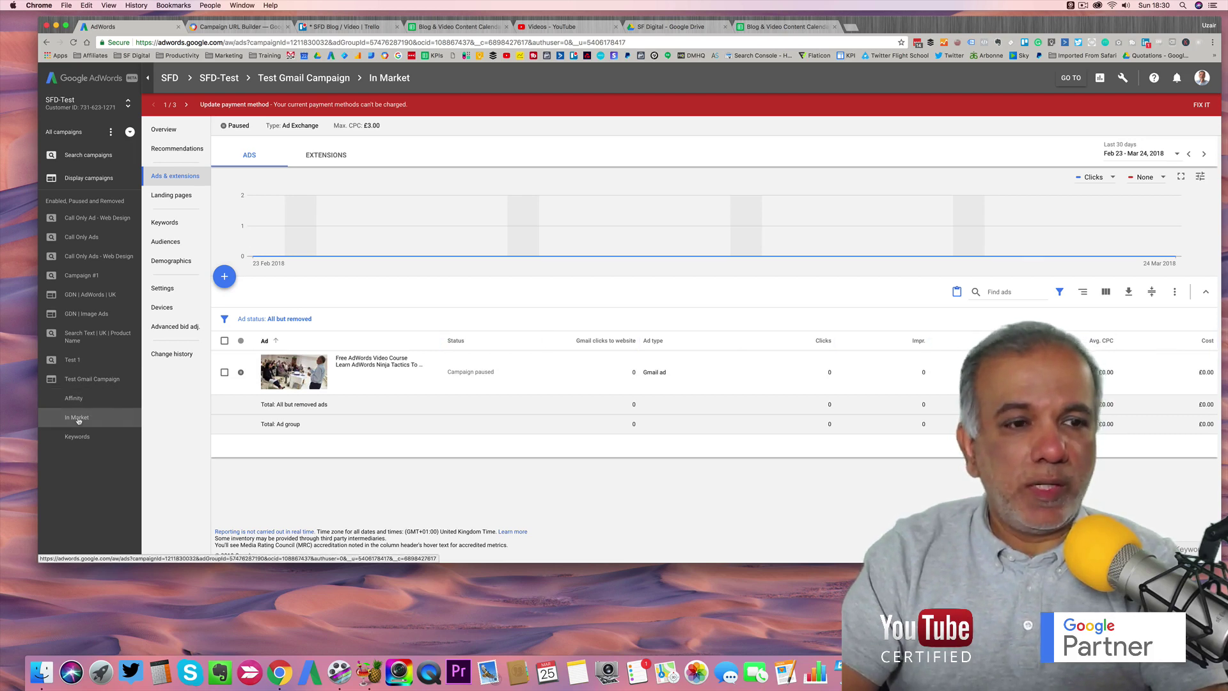
{"action": "left_click", "coordinate": [166, 243]}
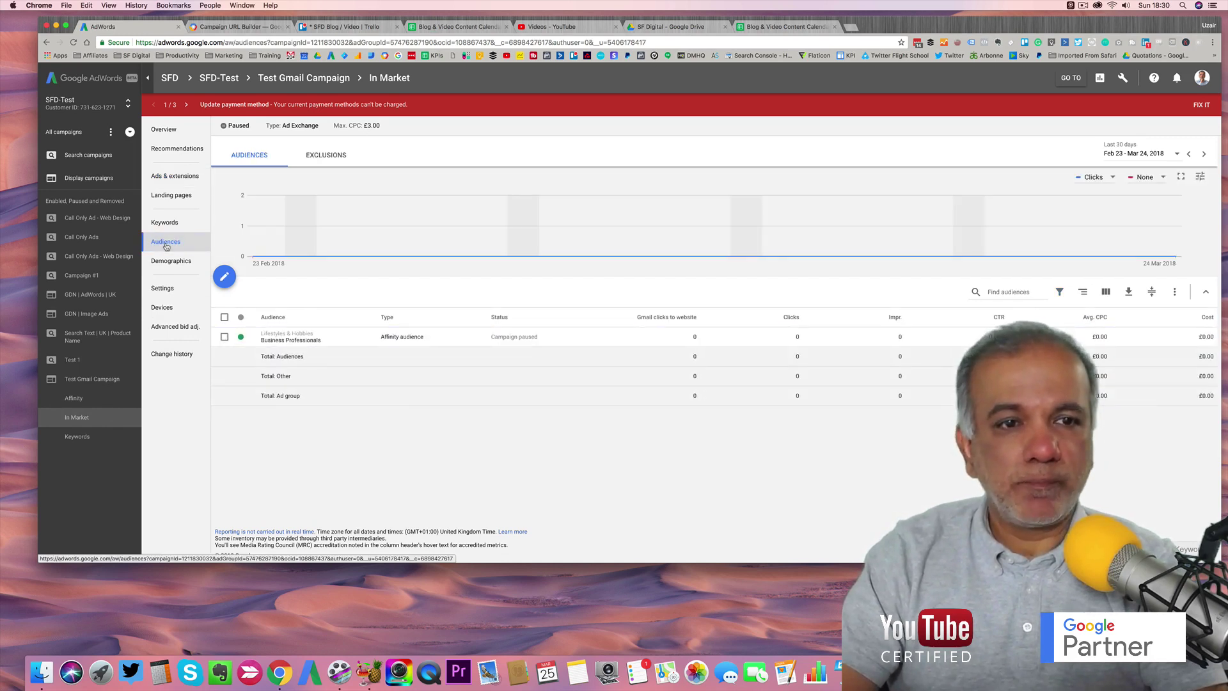
- Remove the Business Professionals affinity audience and confirm the removal
{"action": "left_click", "coordinate": [226, 337]}
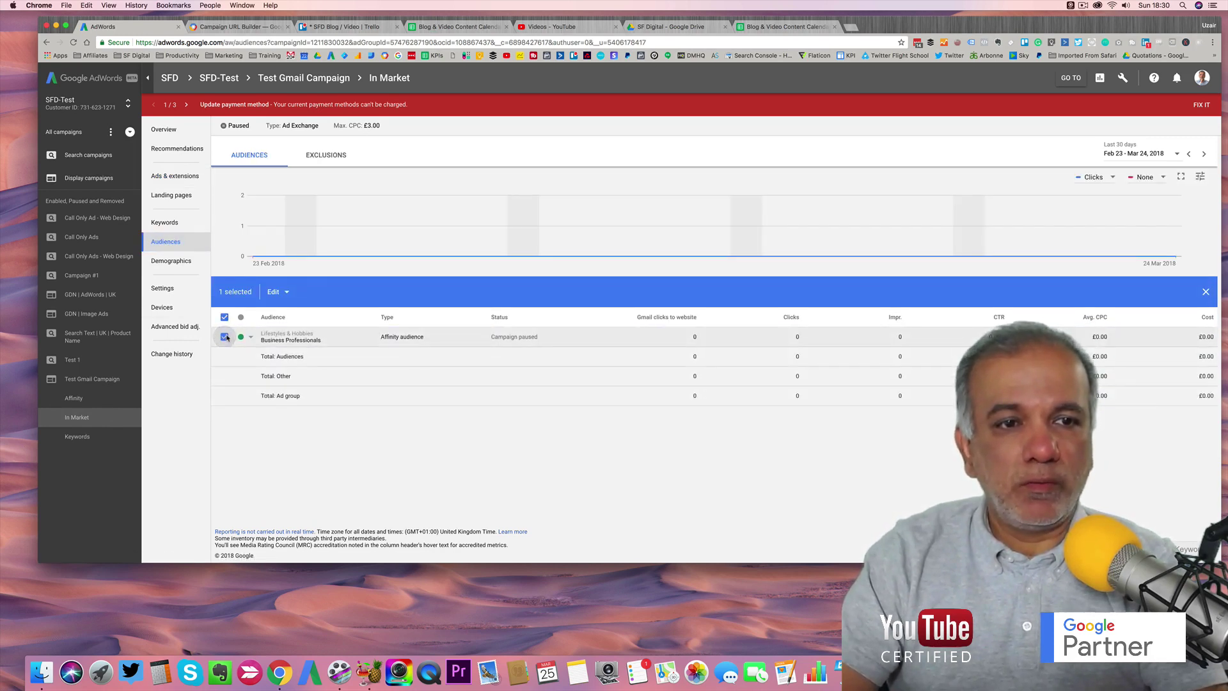
{"action": "left_click", "coordinate": [276, 292]}
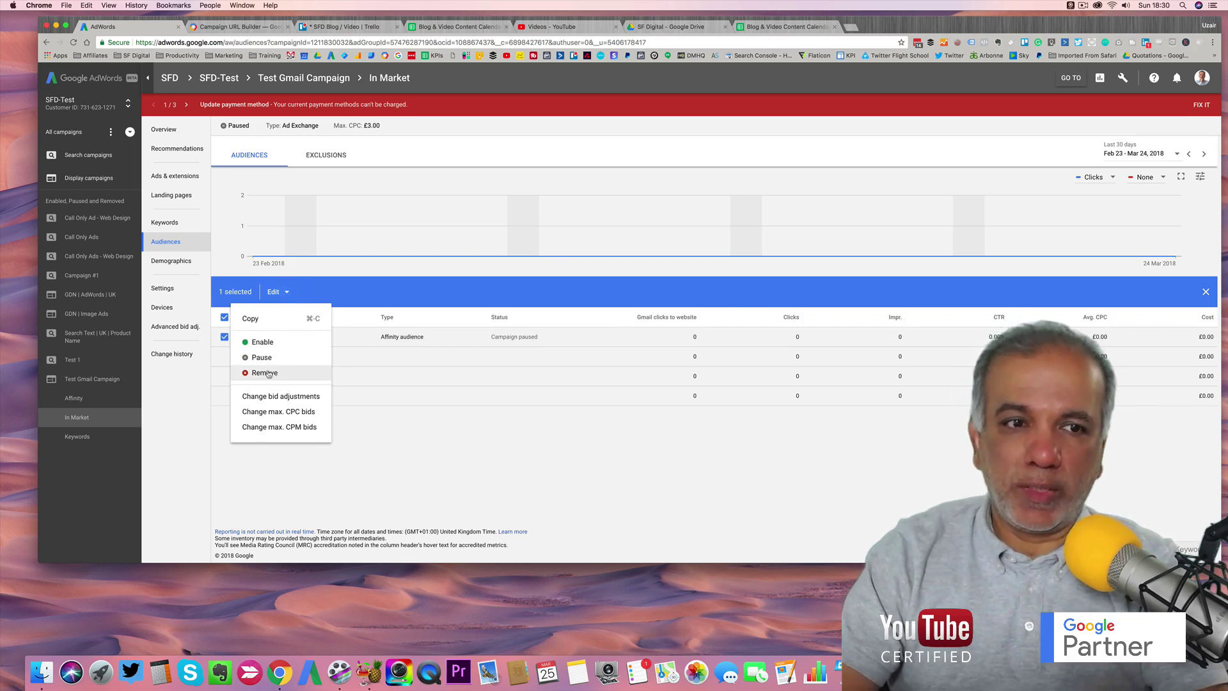
{"action": "left_click", "coordinate": [267, 373]}
{"action": "left_click", "coordinate": [696, 332]}
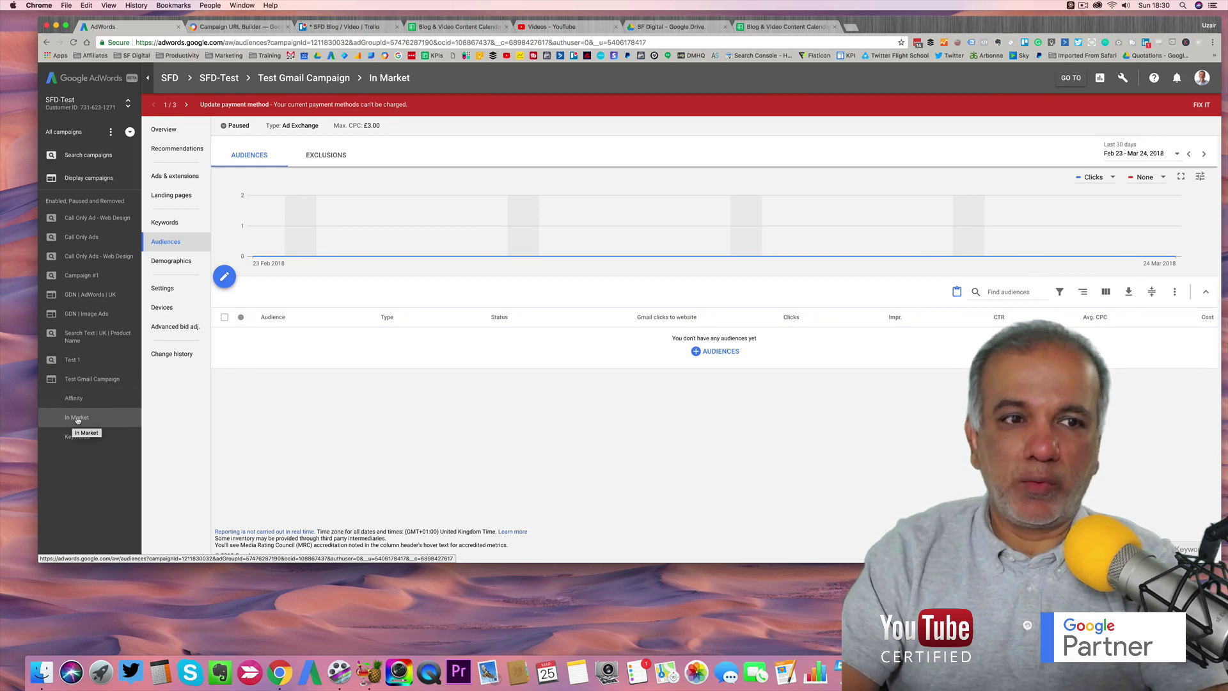
- Edit the ad group's audiences and expand In-market audiences under Intent and life events
{"action": "left_click", "coordinate": [225, 279]}
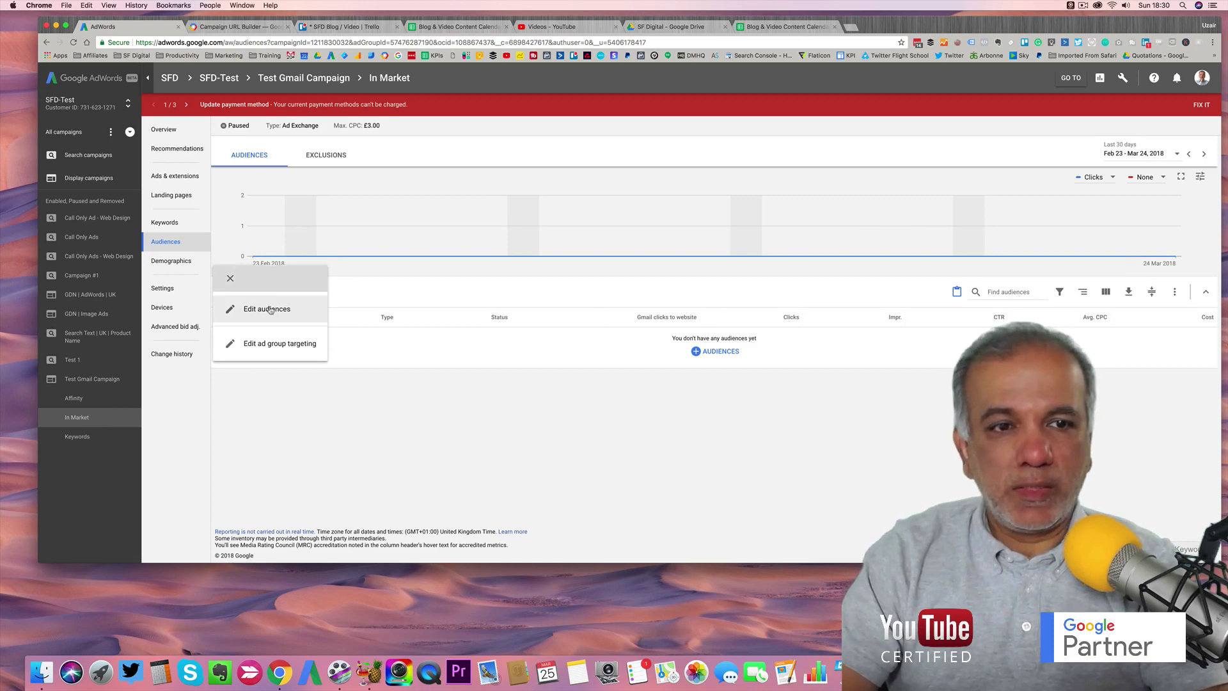
{"action": "left_click", "coordinate": [266, 309]}
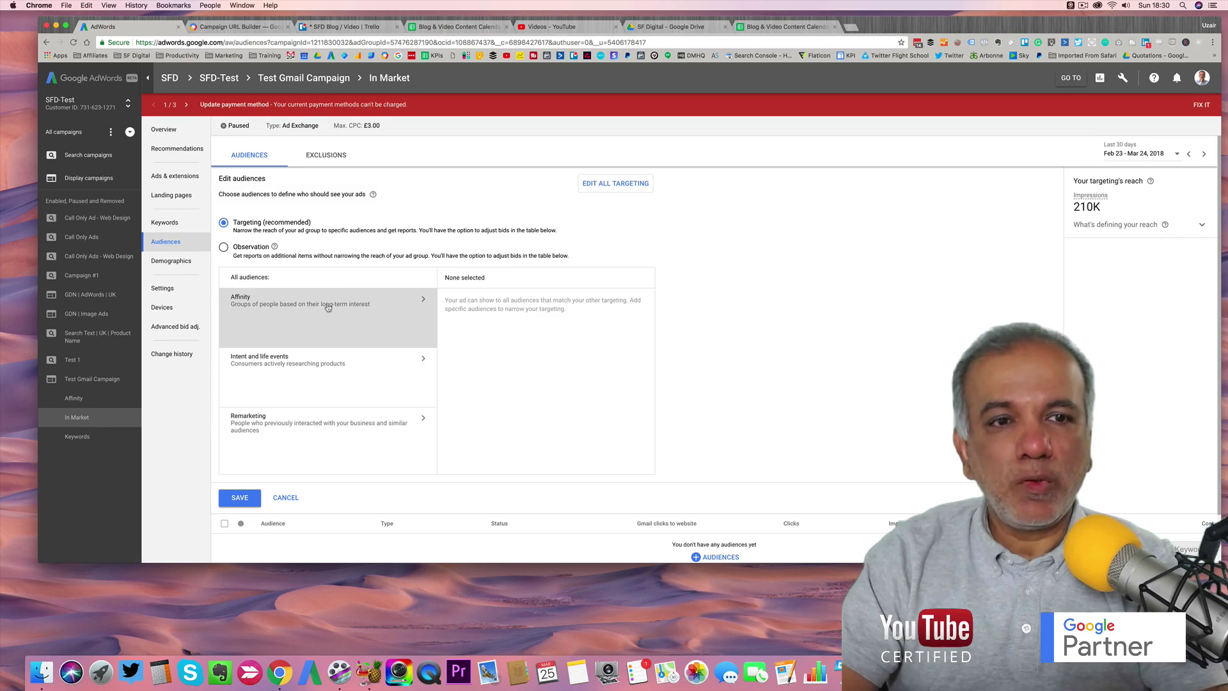
{"action": "left_click", "coordinate": [327, 307]}
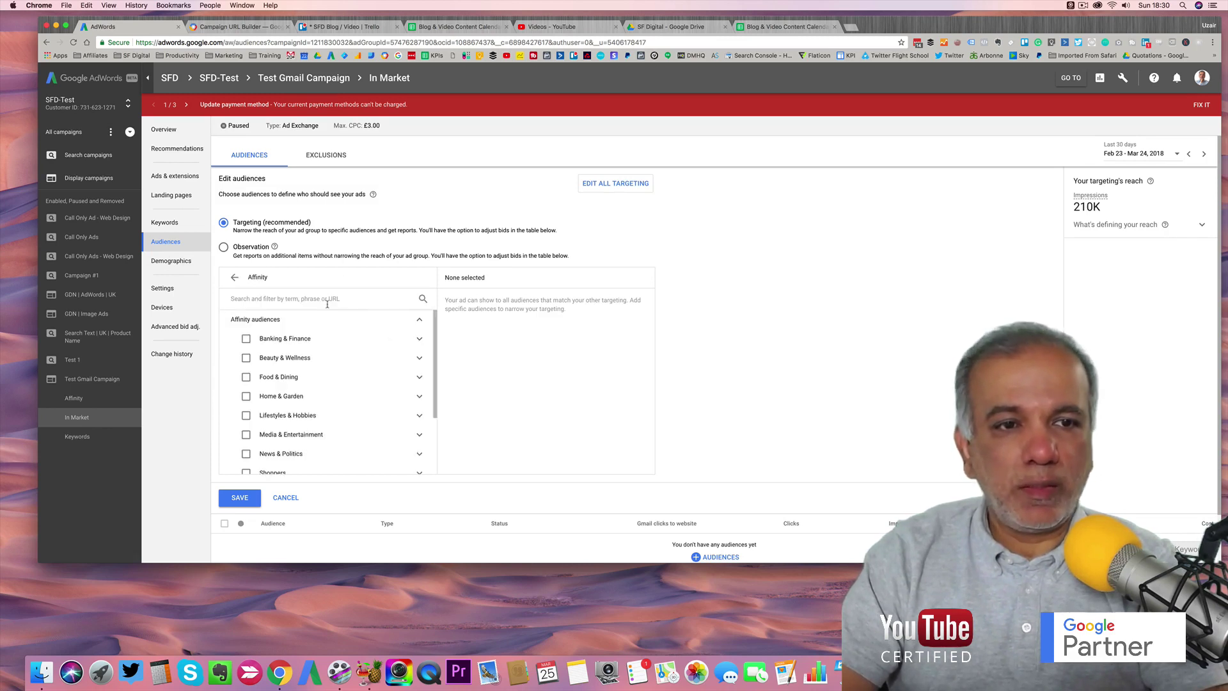
{"action": "scroll", "coordinate": [324, 307], "scroll_direction": "down", "scroll_amount": 2}
{"action": "scroll", "coordinate": [323, 307], "scroll_direction": "up", "scroll_amount": 2}
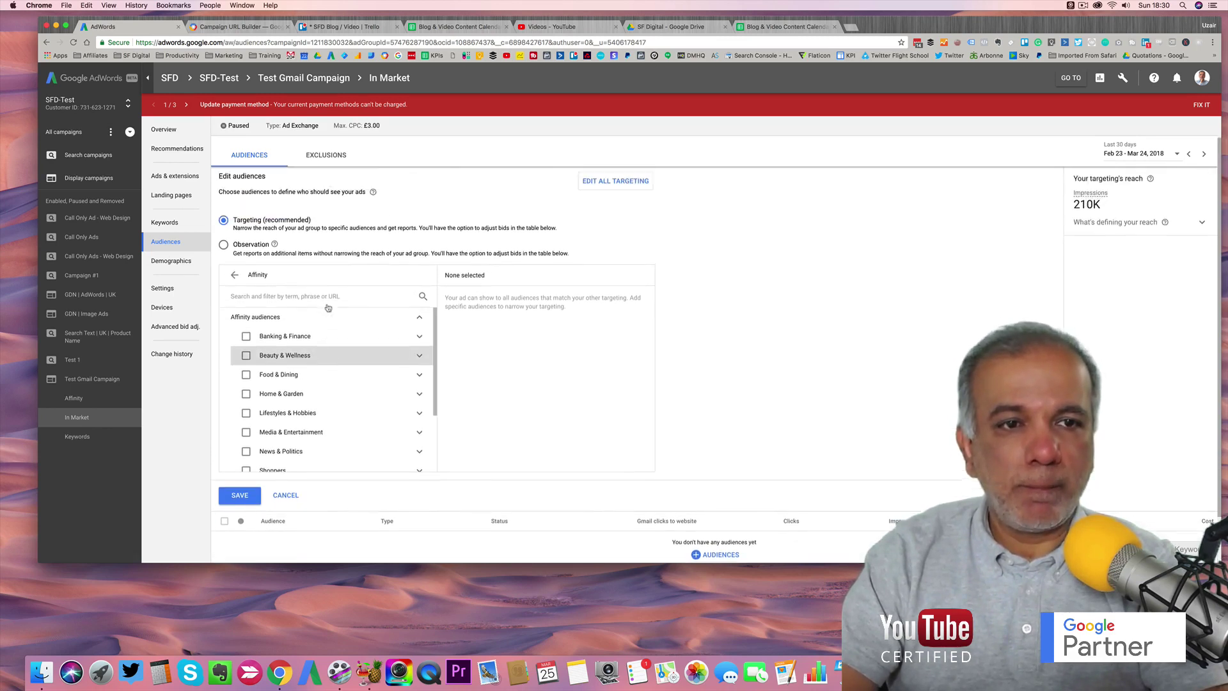
{"action": "left_click", "coordinate": [236, 278]}
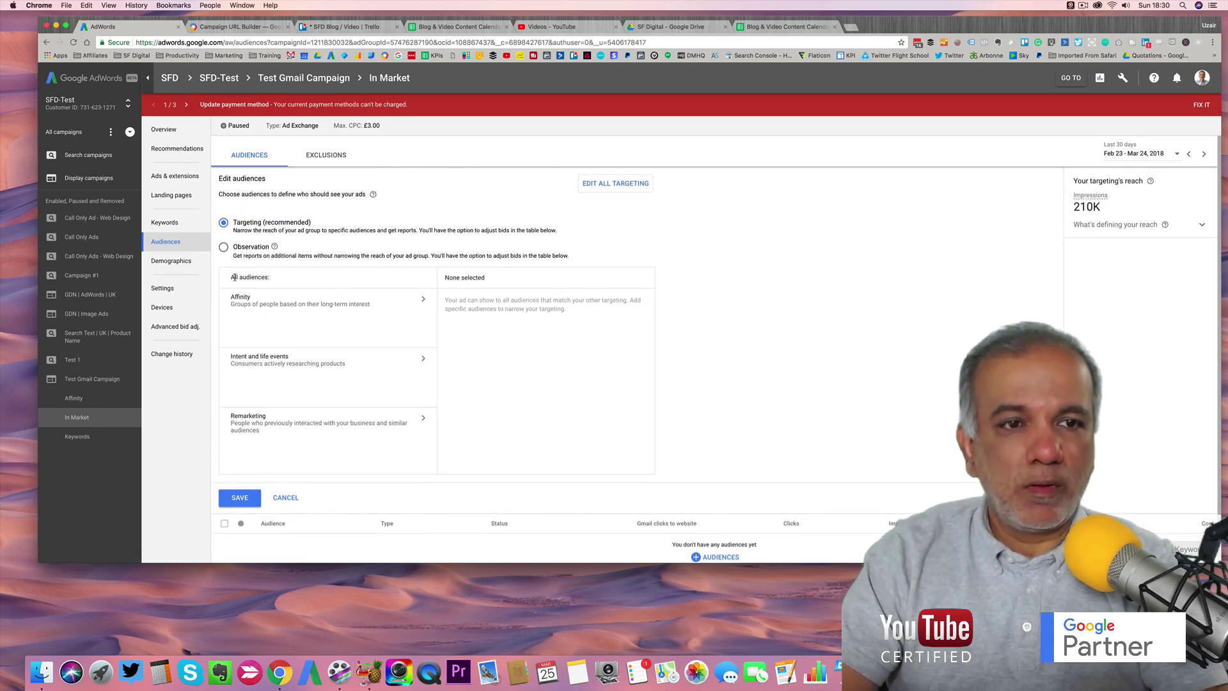
{"action": "left_click", "coordinate": [332, 381]}
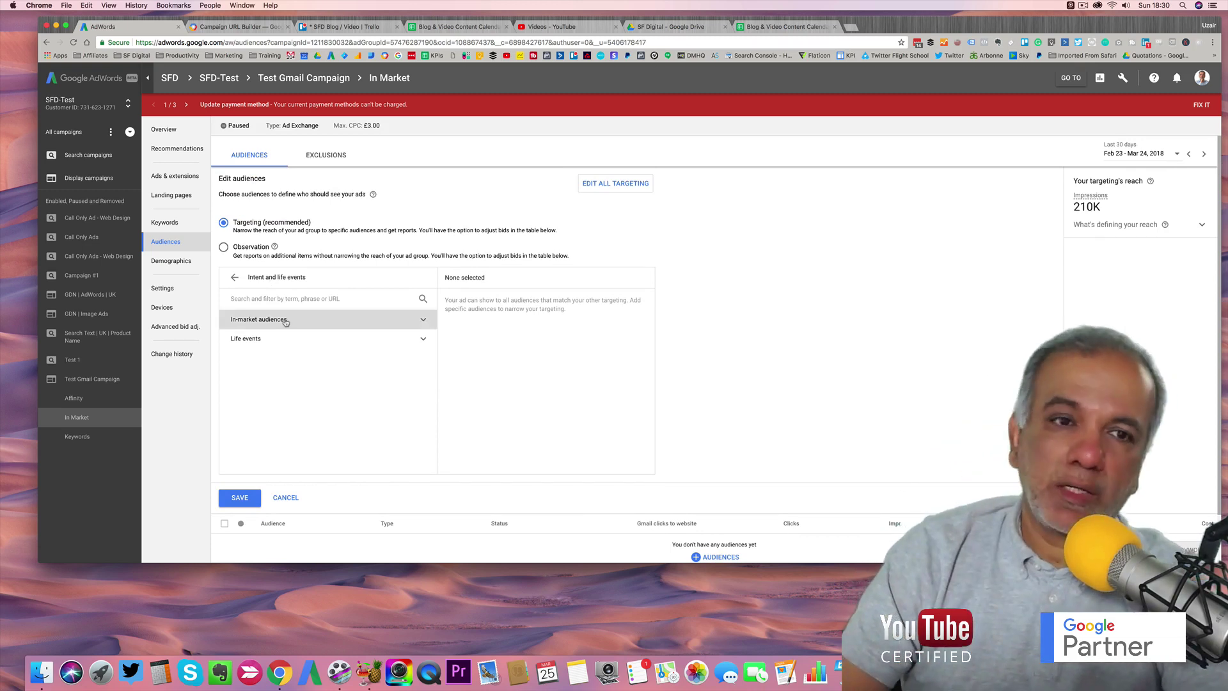
{"action": "left_click", "coordinate": [320, 321]}
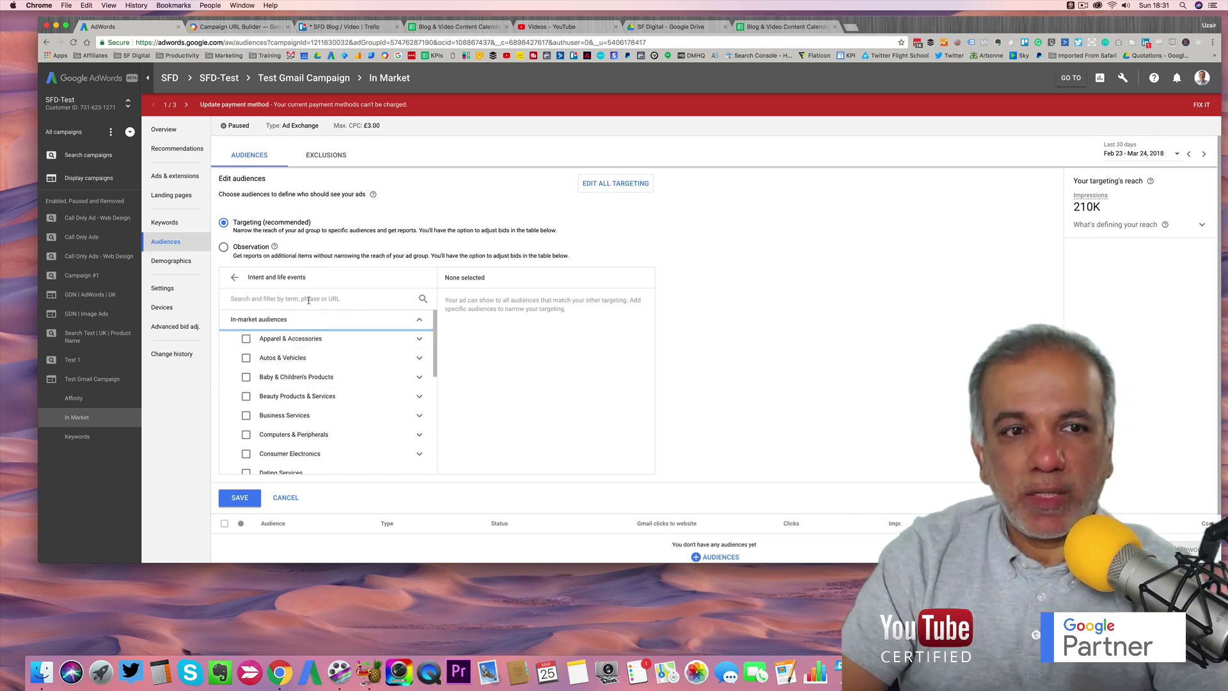
- Browse in-market categories such as Apparel & Accessories and Autos & Vehicles
{"action": "left_click", "coordinate": [419, 341]}
{"action": "left_click", "coordinate": [420, 341]}
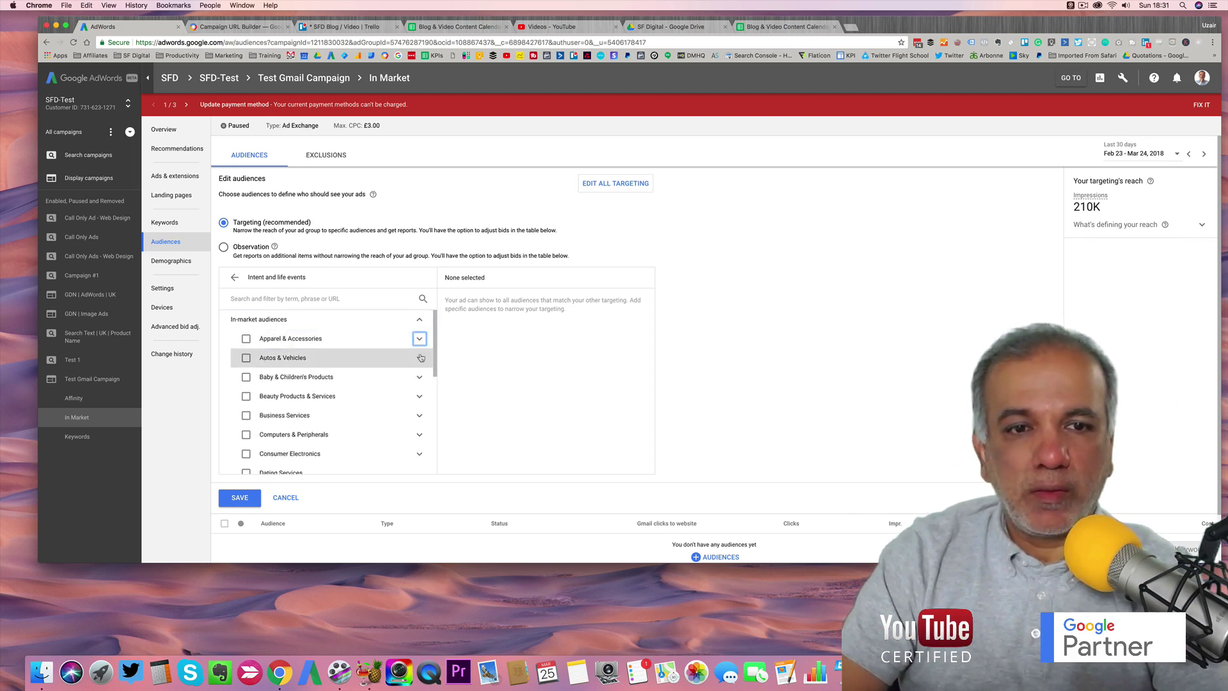
{"action": "left_click", "coordinate": [420, 357]}
{"action": "scroll", "coordinate": [421, 357], "scroll_direction": "down", "scroll_amount": 1}
{"action": "scroll", "coordinate": [421, 358], "scroll_direction": "down", "scroll_amount": 1}
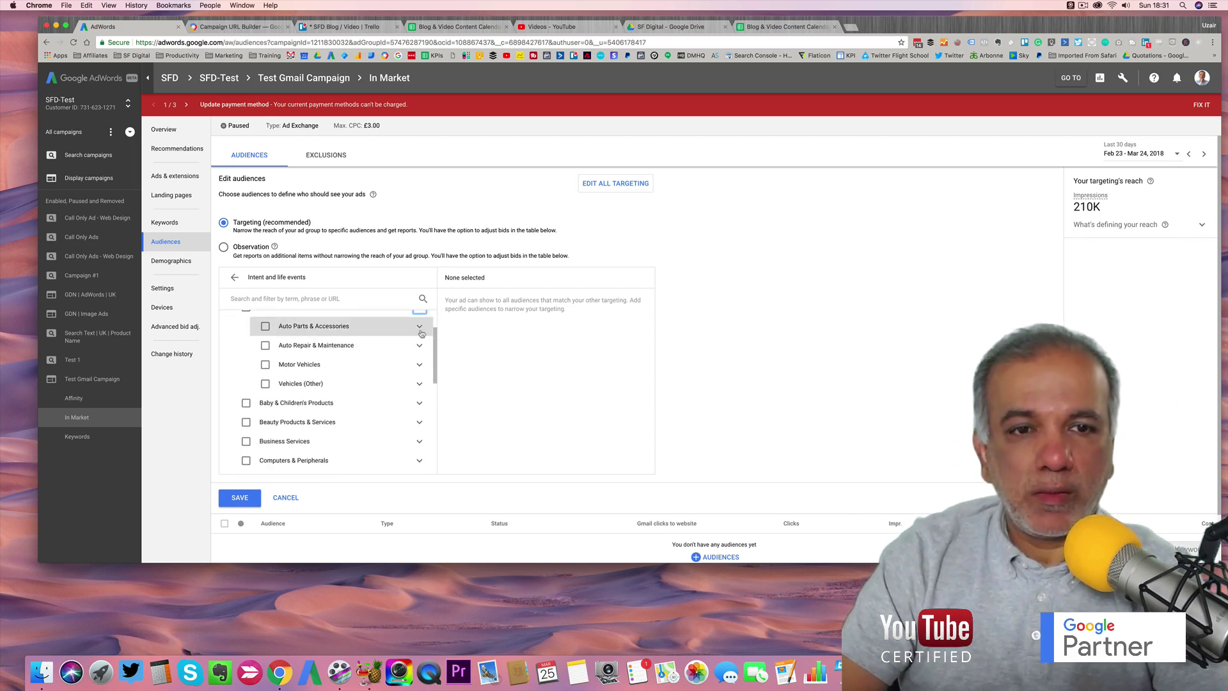
{"action": "left_click", "coordinate": [419, 329]}
{"action": "scroll", "coordinate": [362, 335], "scroll_direction": "up", "scroll_amount": 2}
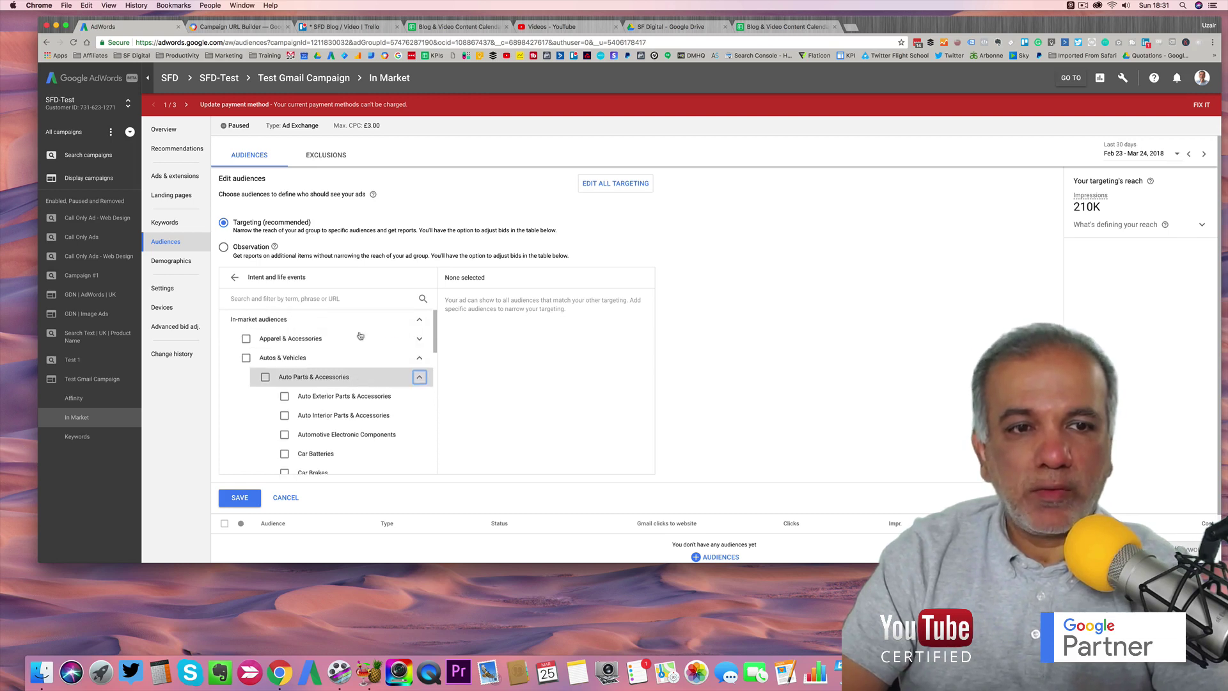
{"action": "left_click", "coordinate": [419, 358]}
- Search audiences for 'marketing' and tick SEO & SEM Services and Web Services
{"action": "left_click", "coordinate": [304, 308]}
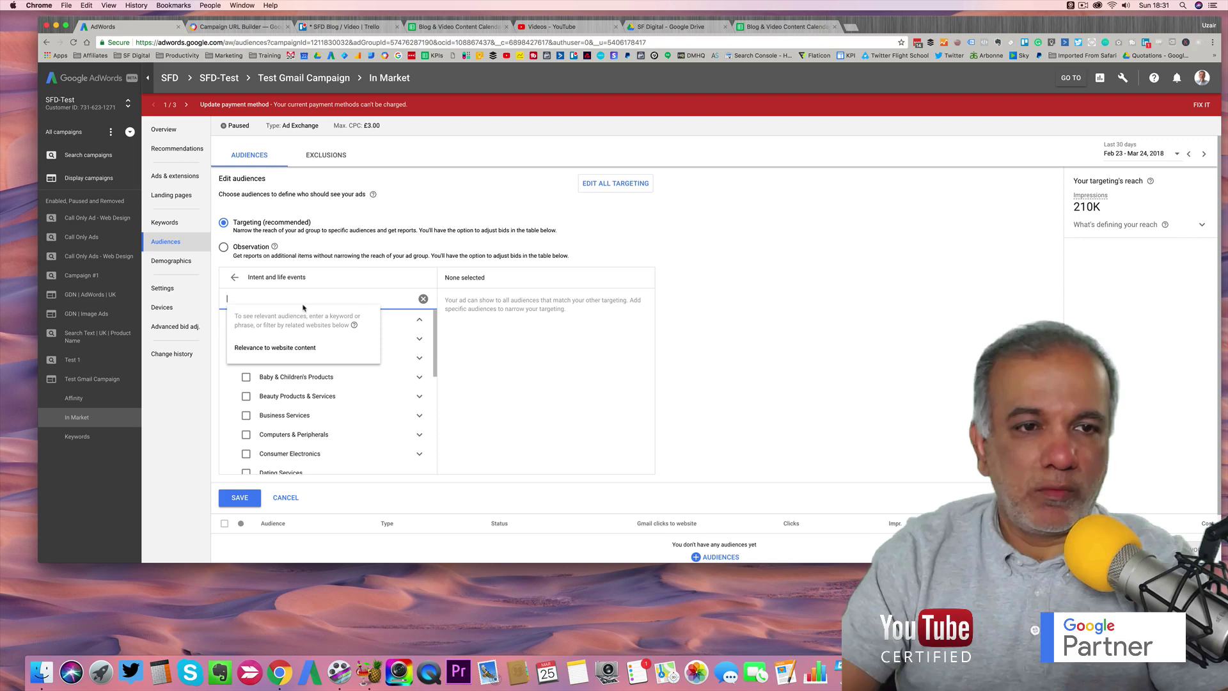
{"action": "type", "text": "m"}
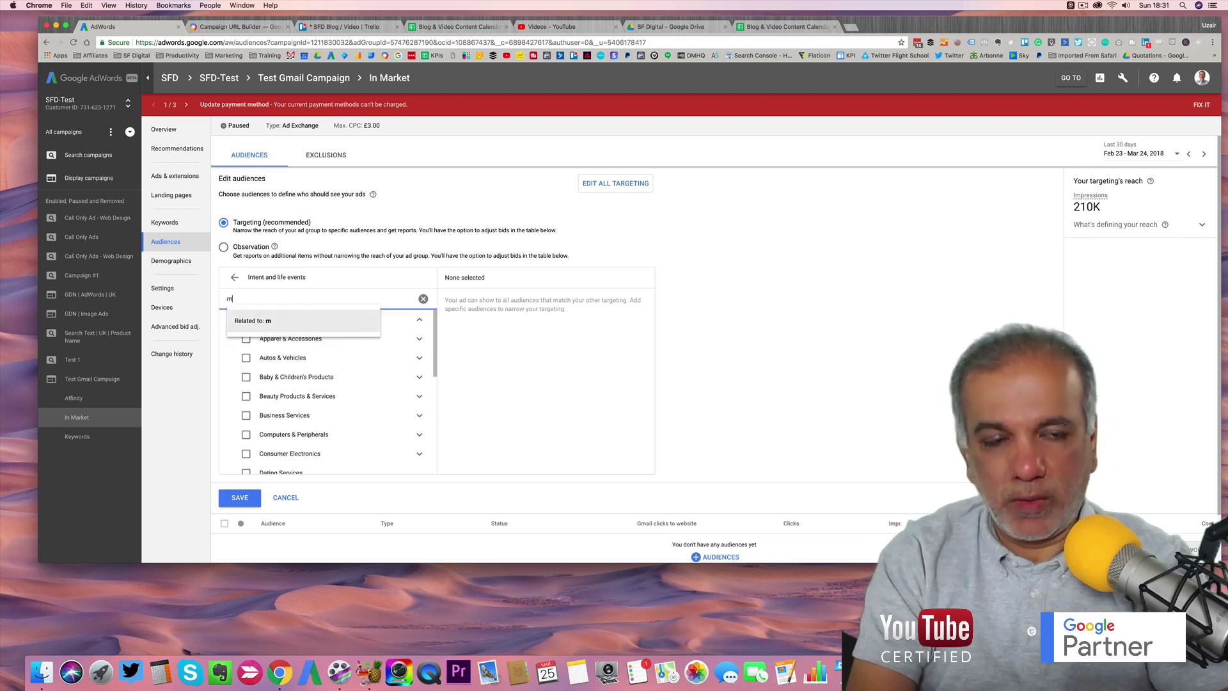
{"action": "type", "text": "arketing"}
{"action": "key", "text": "Return"}
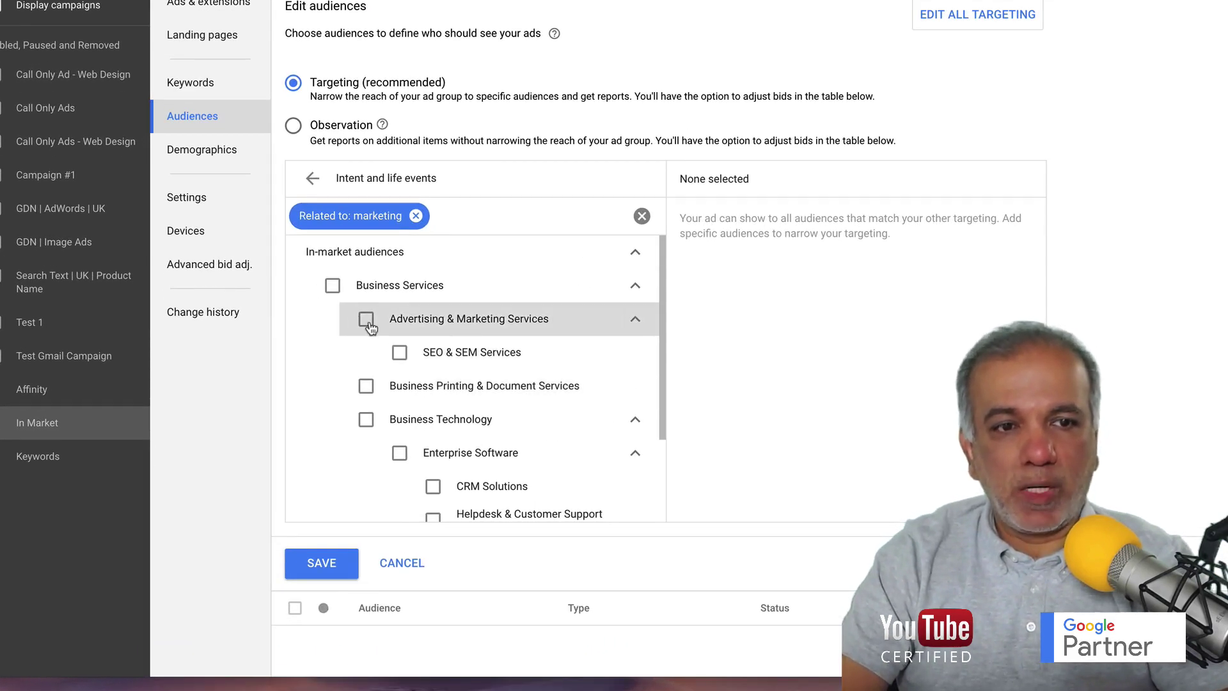
{"action": "left_click", "coordinate": [401, 353]}
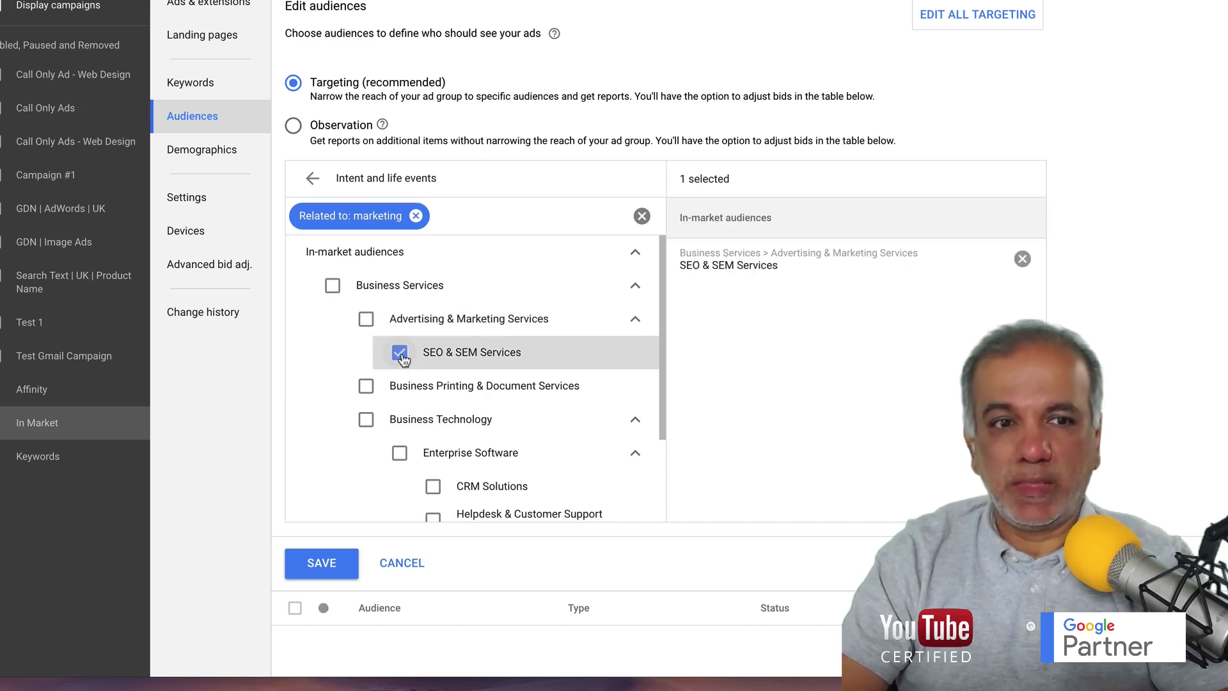
{"action": "scroll", "coordinate": [404, 358], "scroll_direction": "down", "scroll_amount": 1}
{"action": "scroll", "coordinate": [404, 359], "scroll_direction": "down", "scroll_amount": 2}
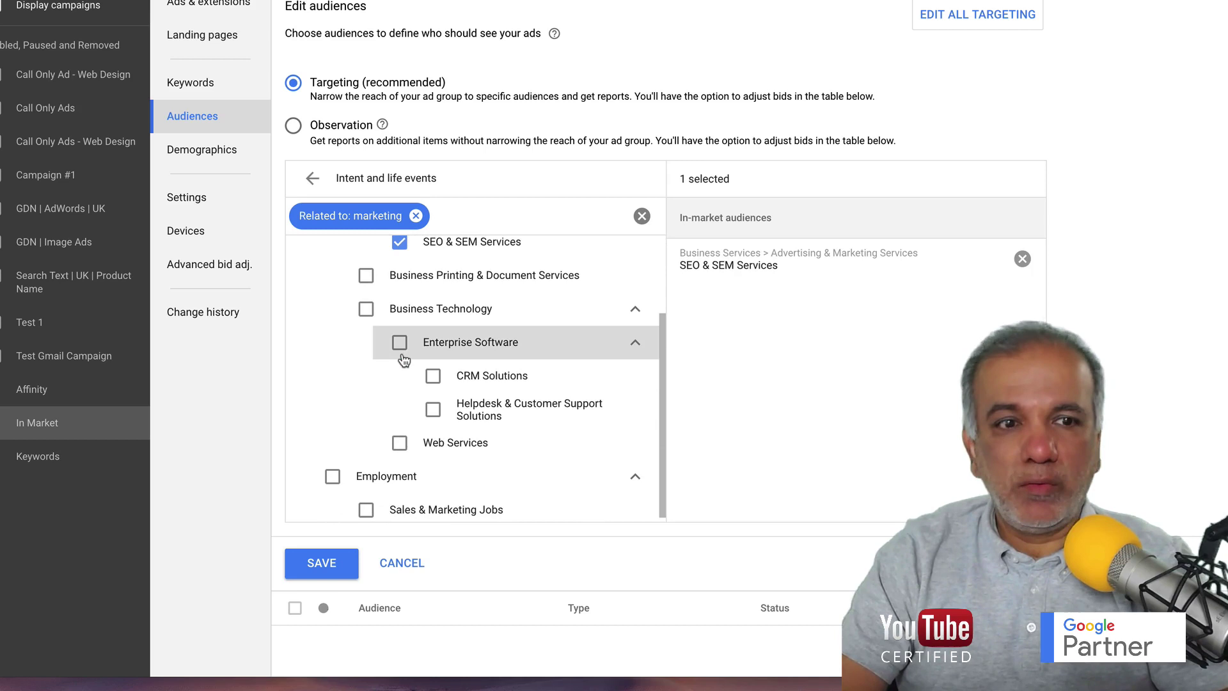
{"action": "scroll", "coordinate": [403, 359], "scroll_direction": "down", "scroll_amount": 1}
{"action": "scroll", "coordinate": [403, 359], "scroll_direction": "down", "scroll_amount": 1}
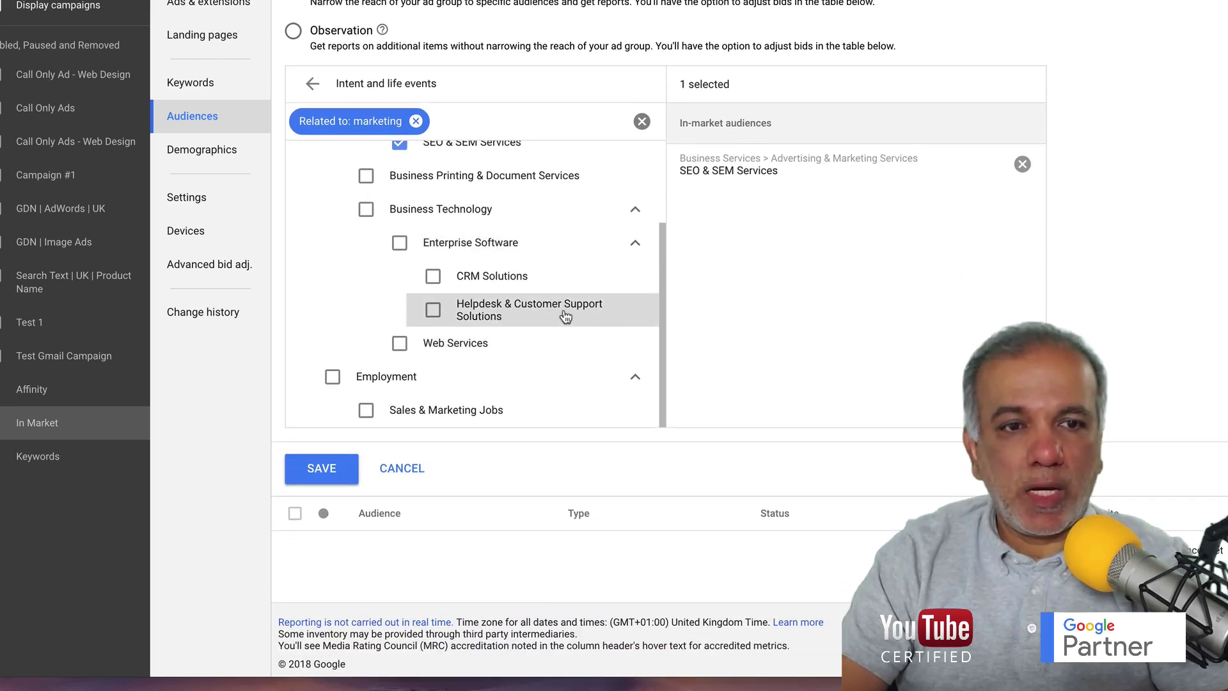
{"action": "scroll", "coordinate": [565, 317], "scroll_direction": "up", "scroll_amount": 1}
{"action": "scroll", "coordinate": [565, 317], "scroll_direction": "up", "scroll_amount": 1}
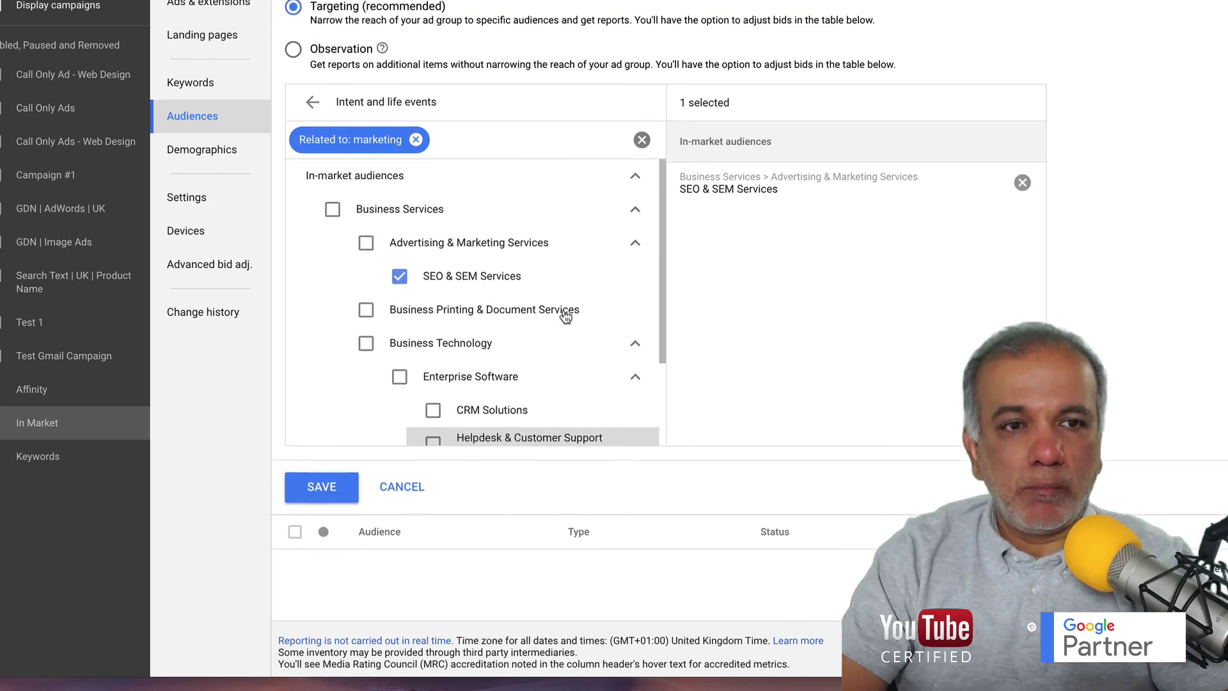
{"action": "scroll", "coordinate": [564, 317], "scroll_direction": "up", "scroll_amount": 1}
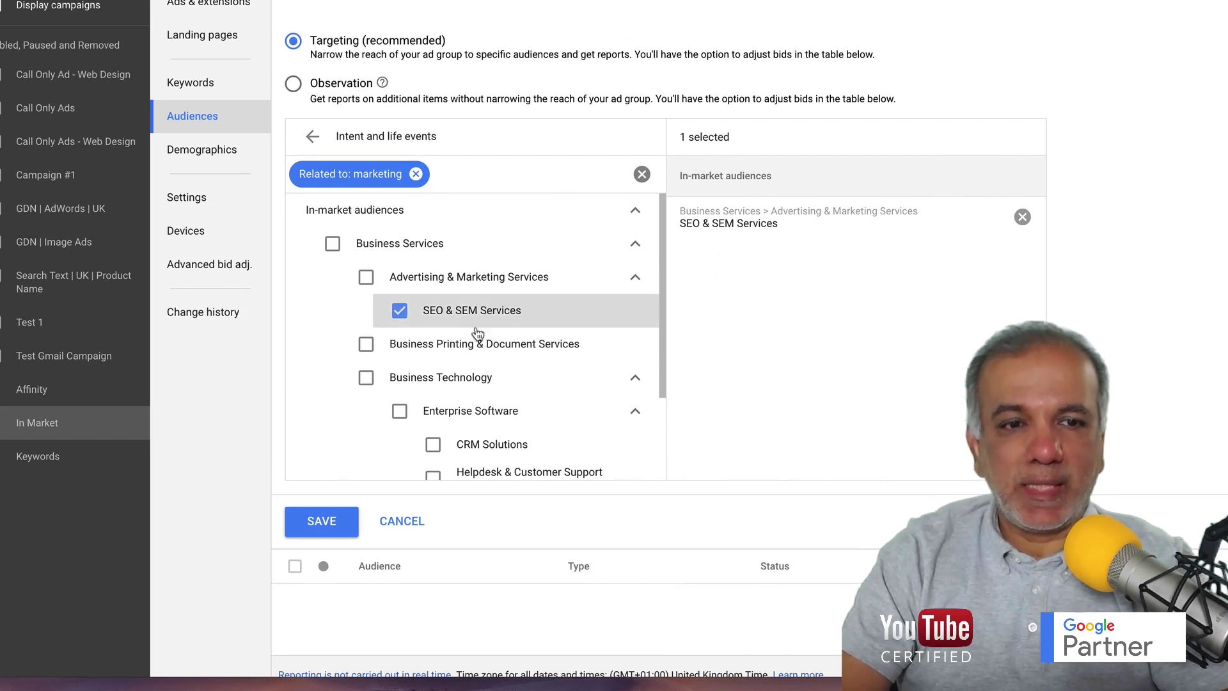
{"action": "scroll", "coordinate": [533, 348], "scroll_direction": "down", "scroll_amount": 2}
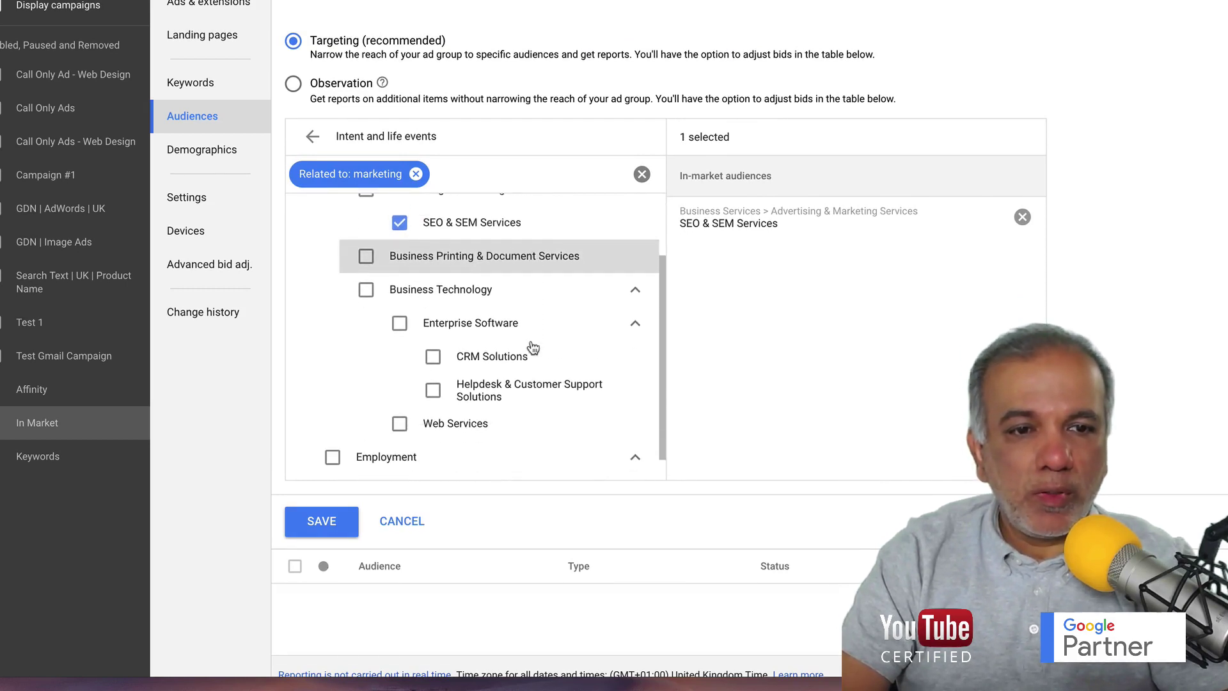
{"action": "scroll", "coordinate": [515, 348], "scroll_direction": "down", "scroll_amount": 2}
{"action": "left_click", "coordinate": [398, 374]}
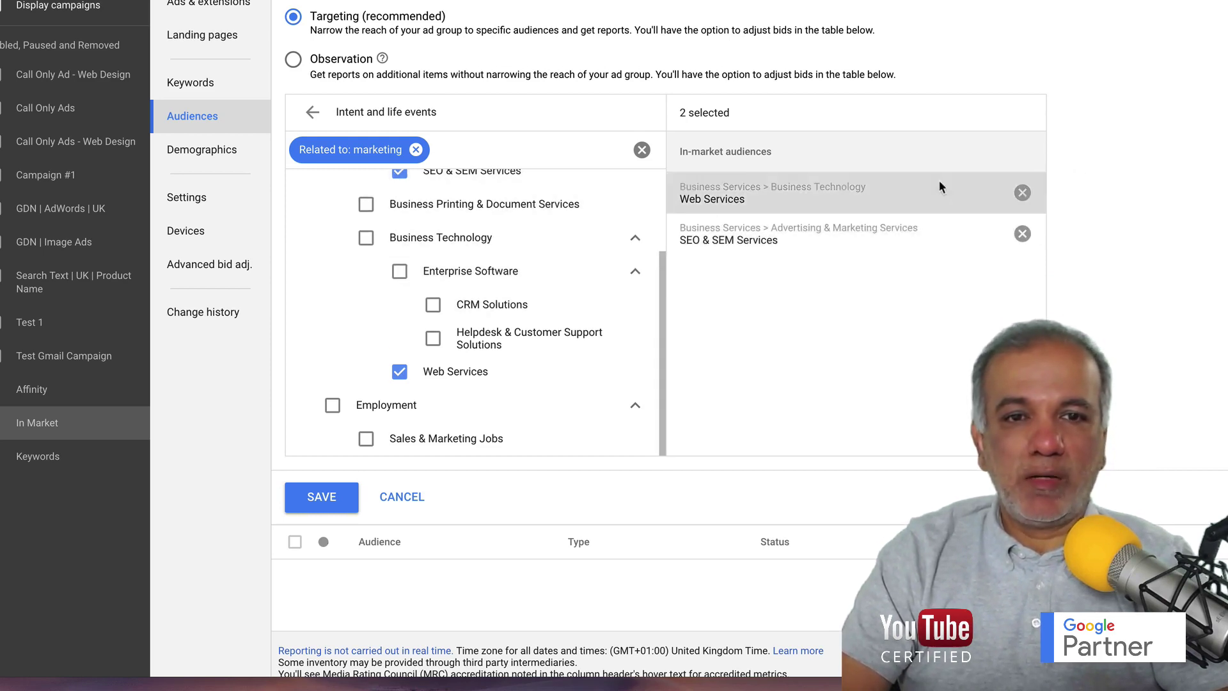
- Drop Web Services, save SEO & SEM Services as the audience, then view Test Gmail Campaign's ads
{"action": "left_click", "coordinate": [1024, 194]}
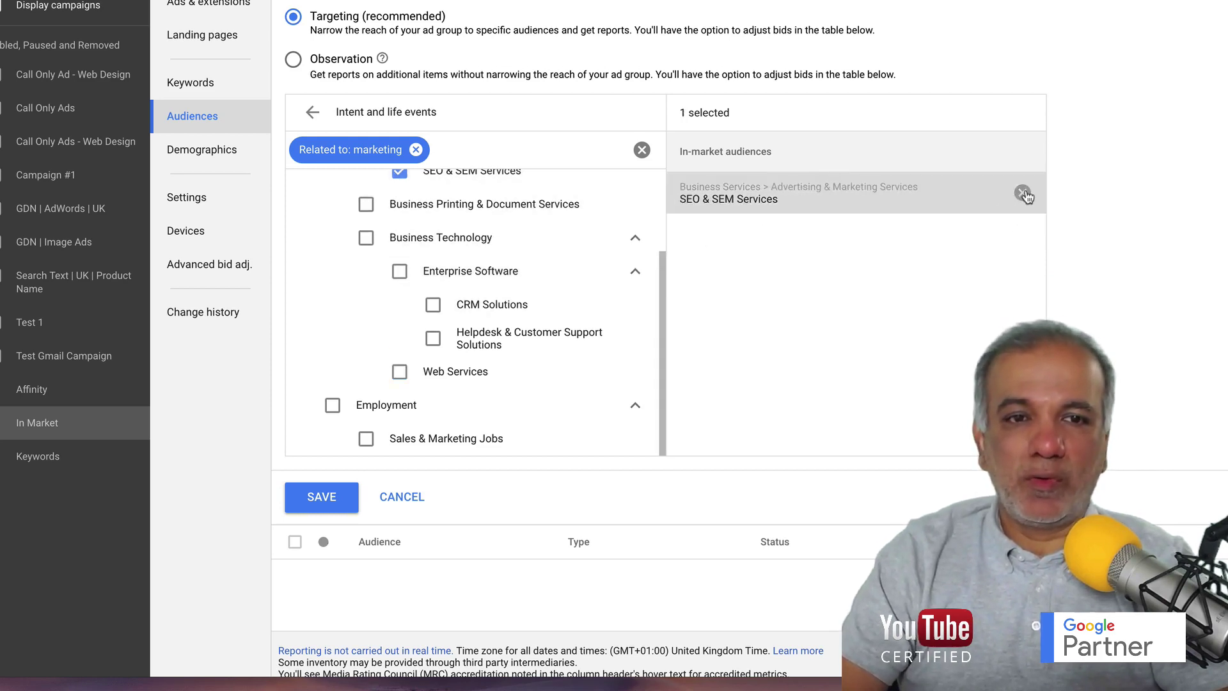
{"action": "left_click", "coordinate": [320, 497]}
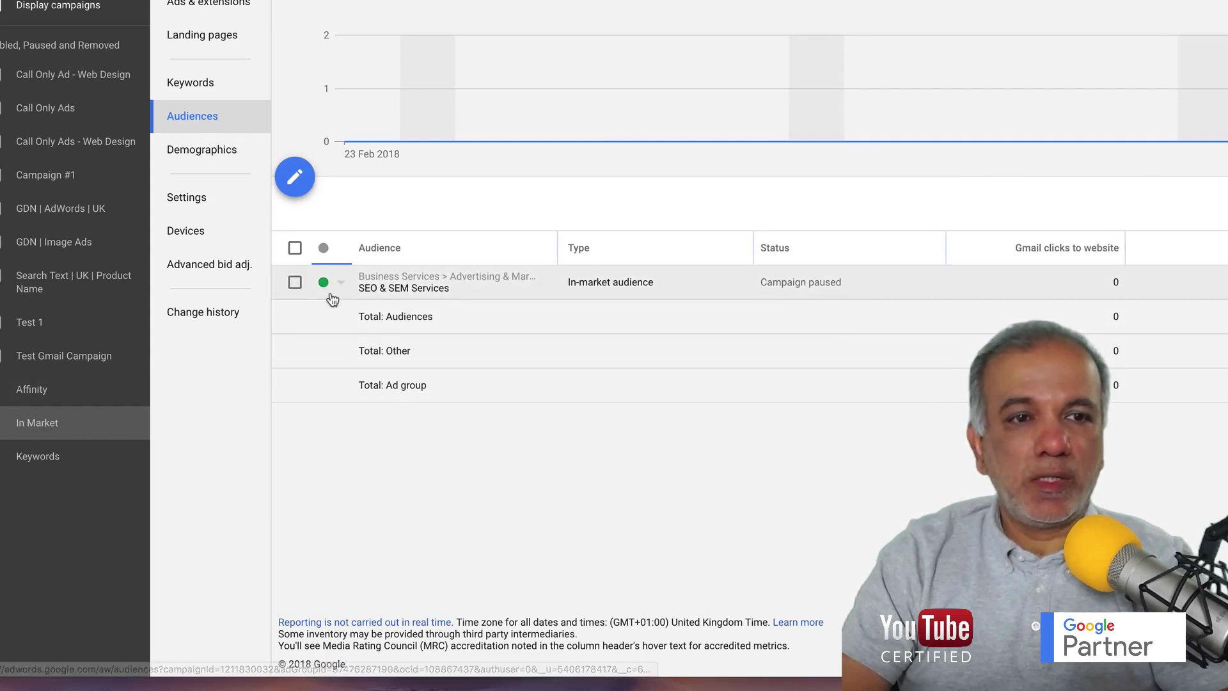
{"action": "left_click", "coordinate": [203, 10]}
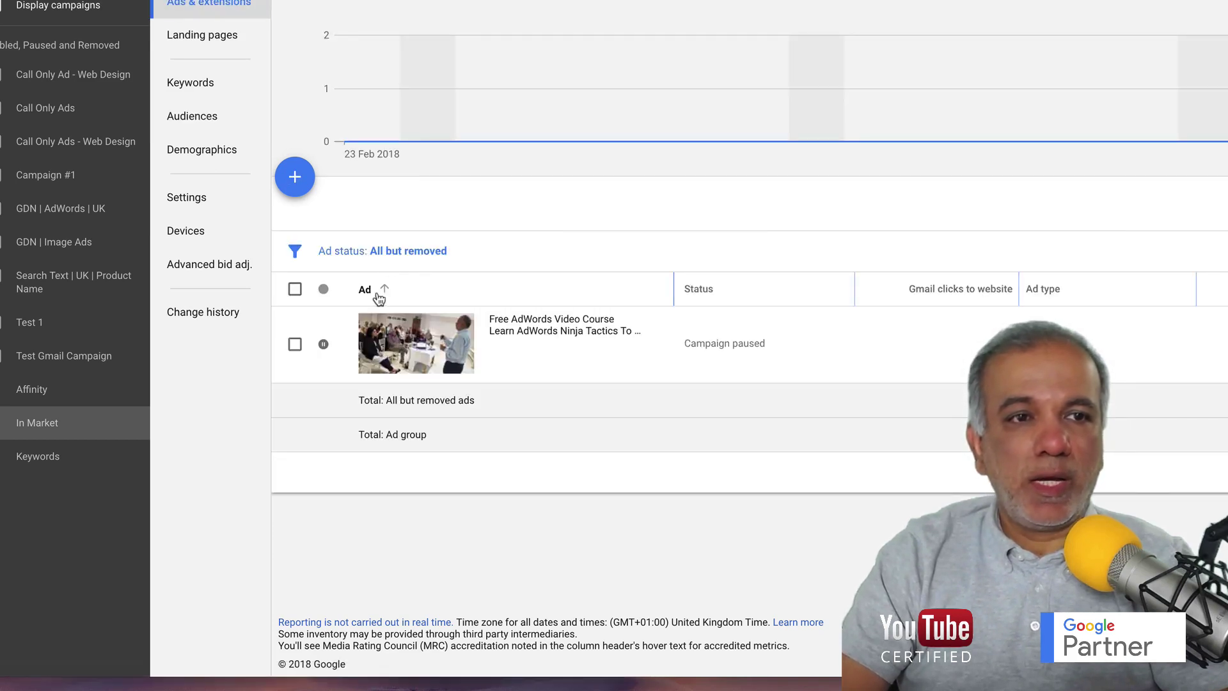
{"action": "left_click", "coordinate": [63, 357]}
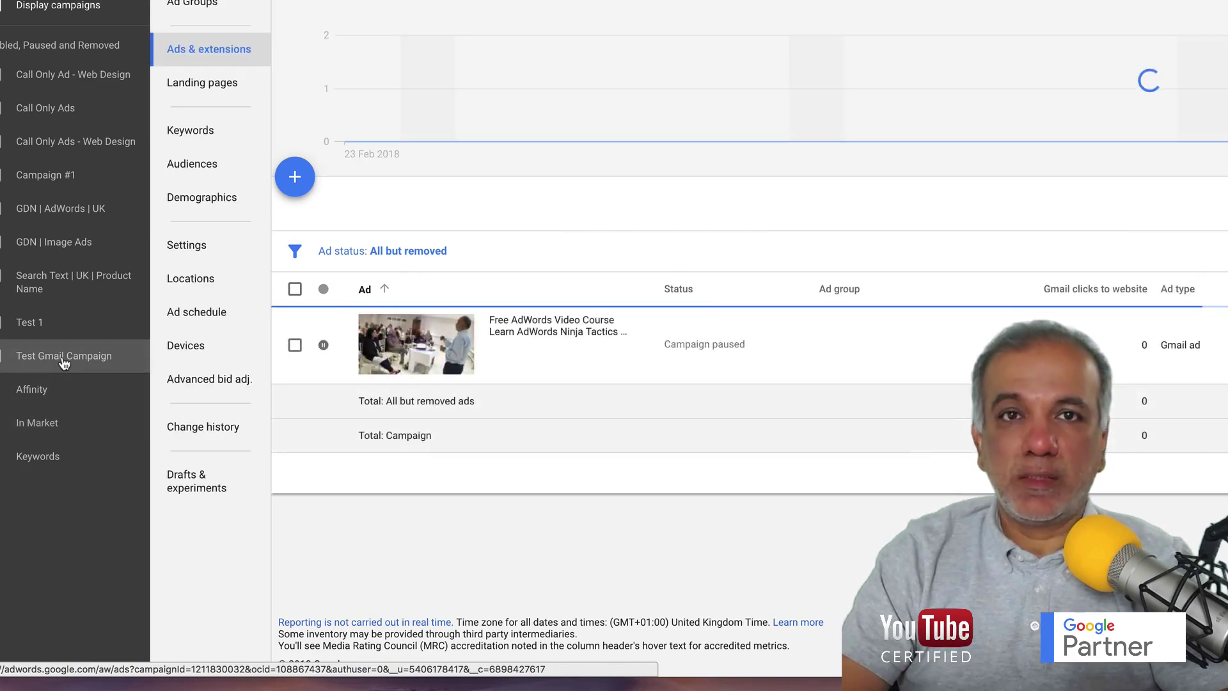